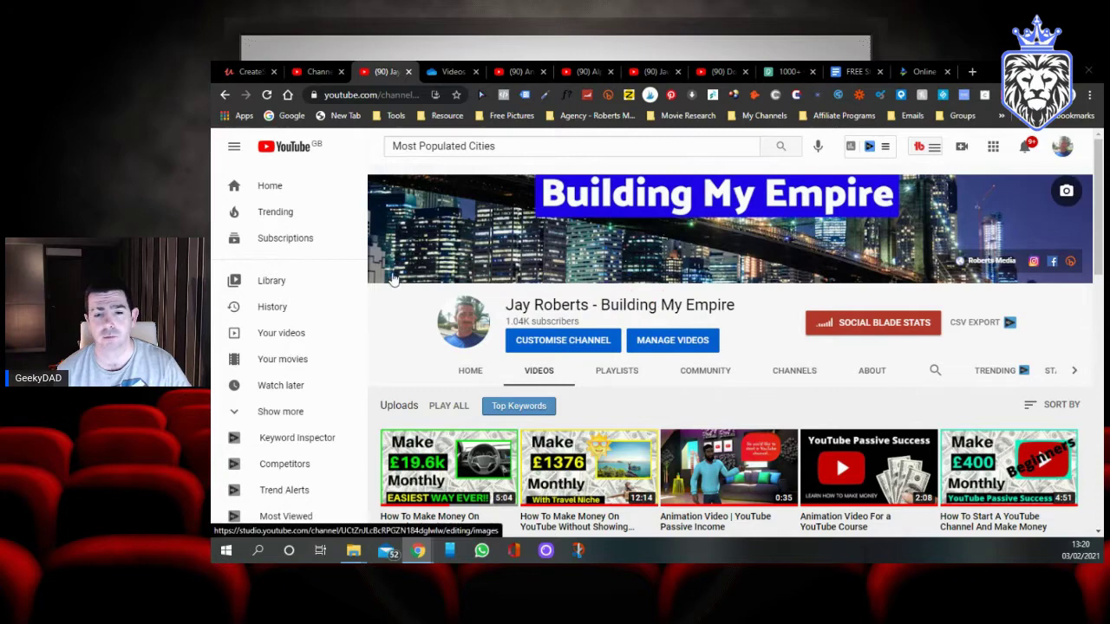
Step: Bring up the Animal Facts channel and scroll through its Social Blade earnings stats
scroll(364, 349, down, 3)
scroll(381, 357, down, 3)
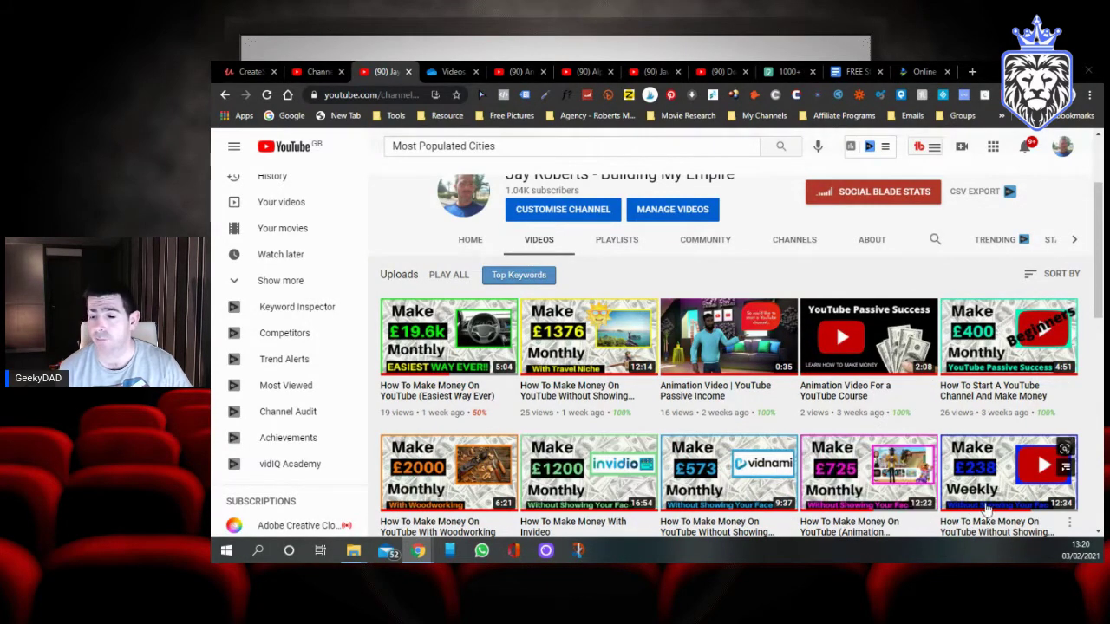
scroll(624, 438, up, 2)
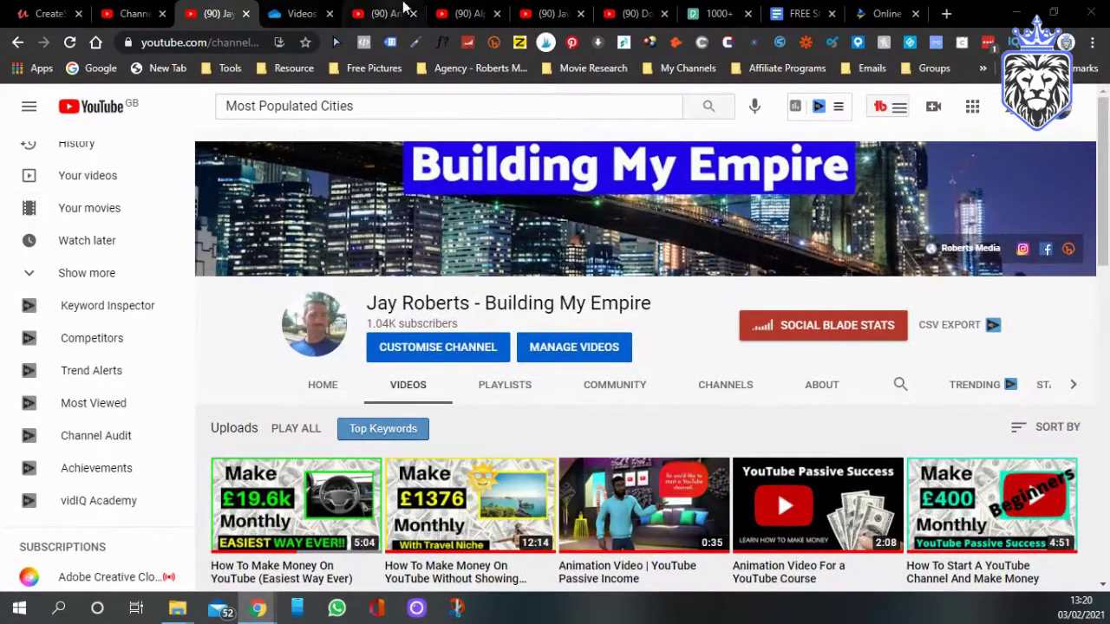
click(404, 9)
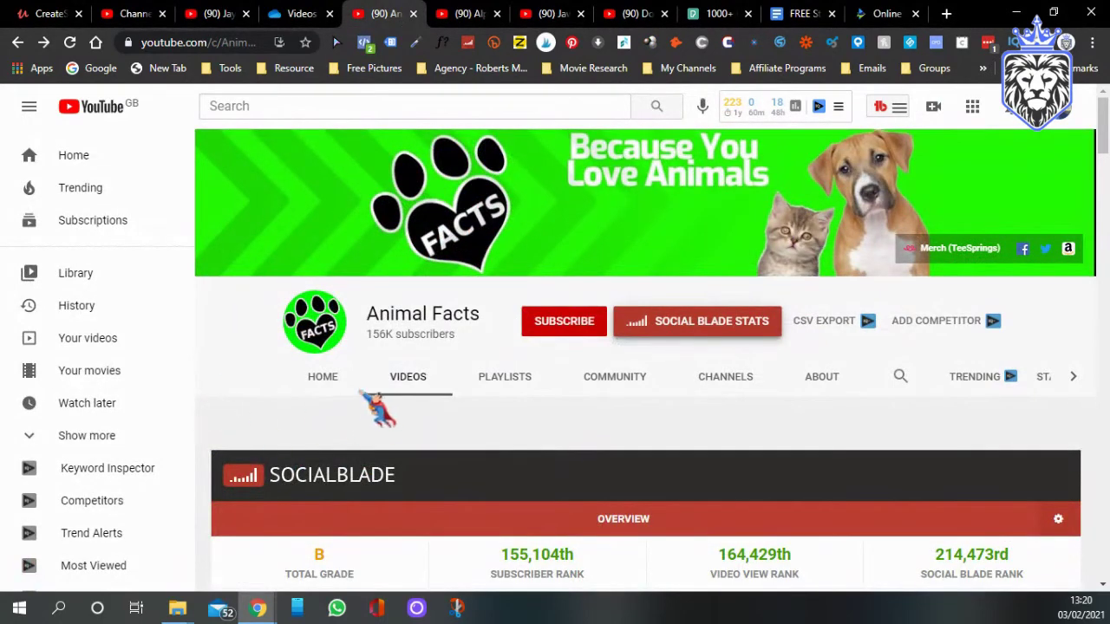
scroll(434, 356, down, 2)
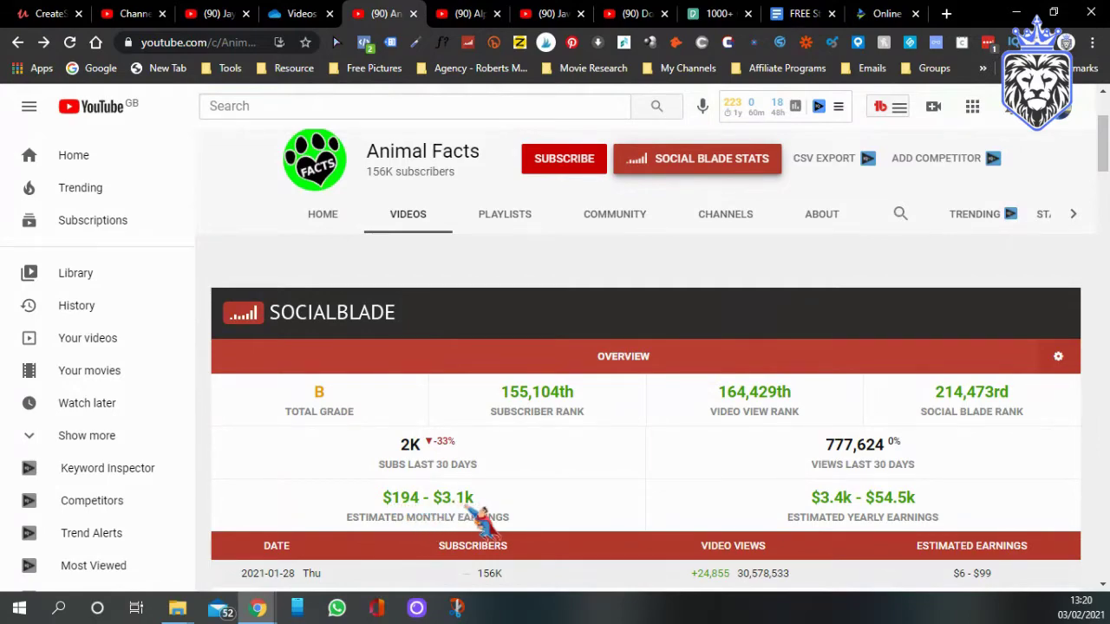
scroll(582, 446, down, 6)
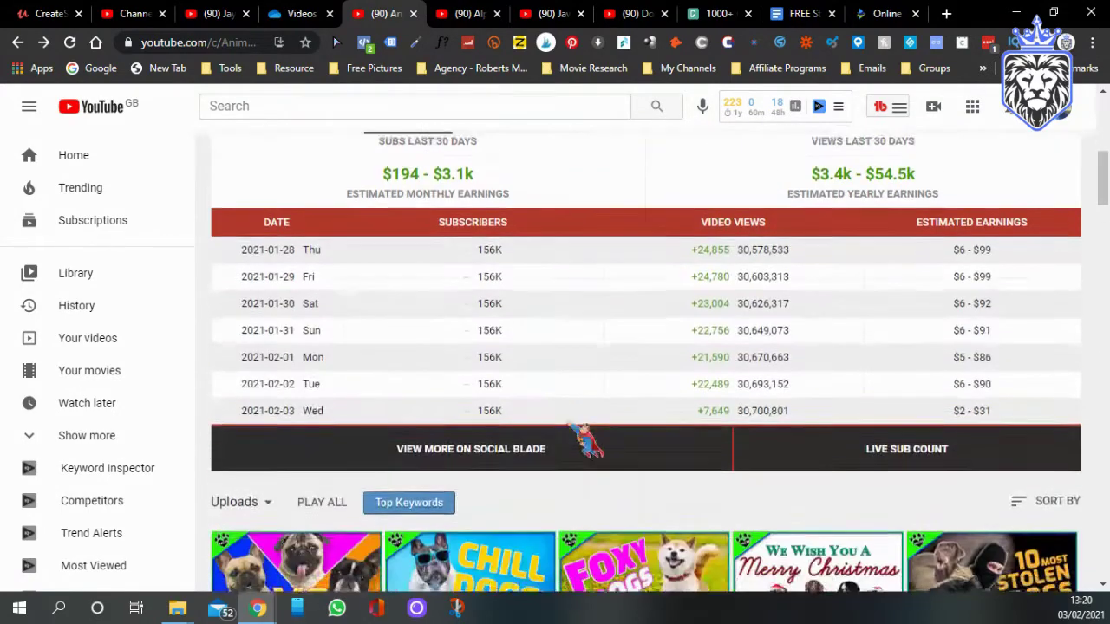
mouse_move(312, 346)
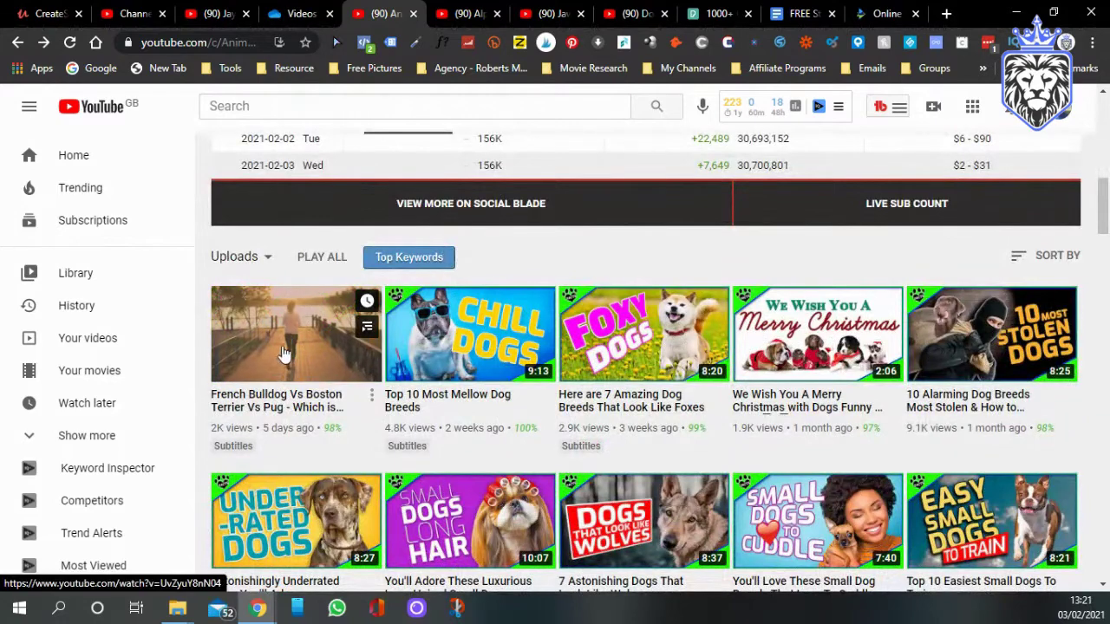
mouse_move(451, 349)
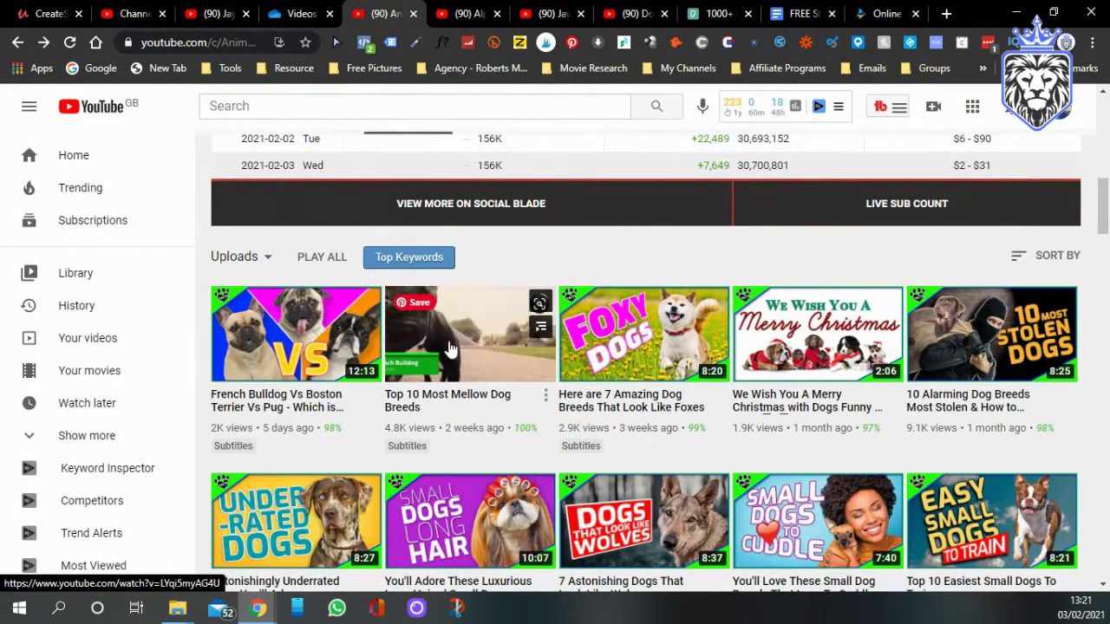
mouse_move(620, 352)
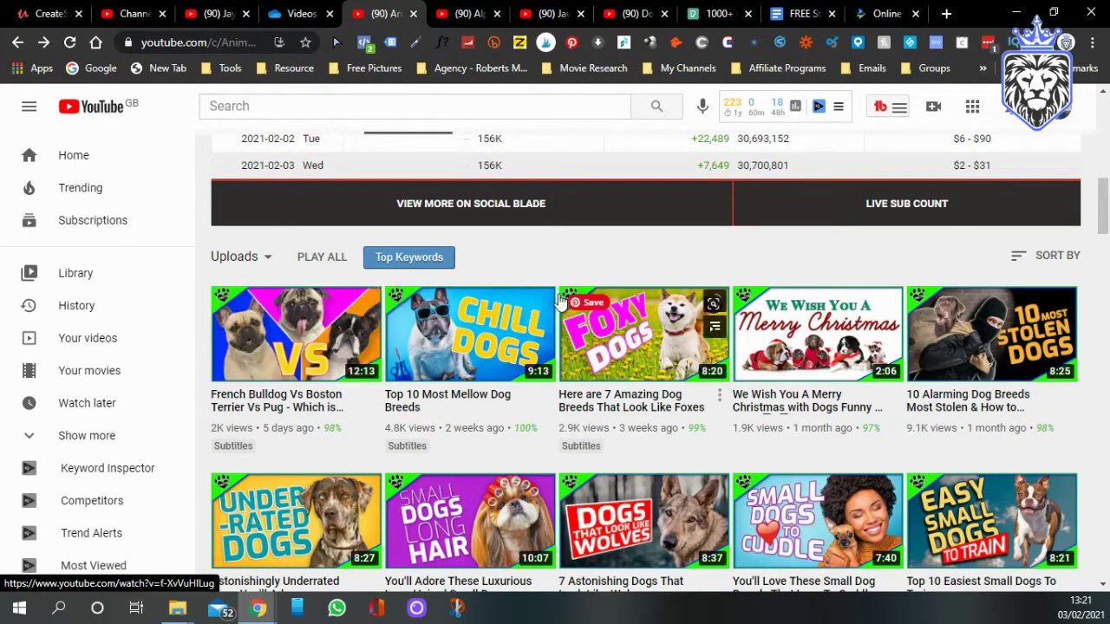
Step: Browse the Animal Facts dog video uploads, then switch to the Alpha Paw channel
scroll(562, 299, down, 2)
scroll(218, 292, up, 2)
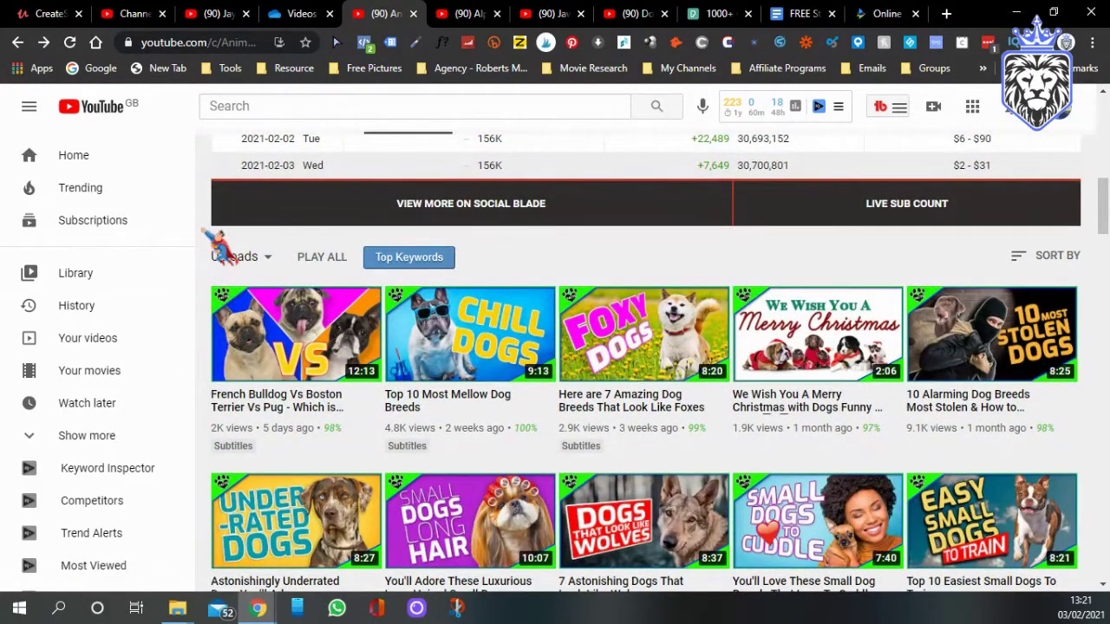
scroll(219, 245, down, 2)
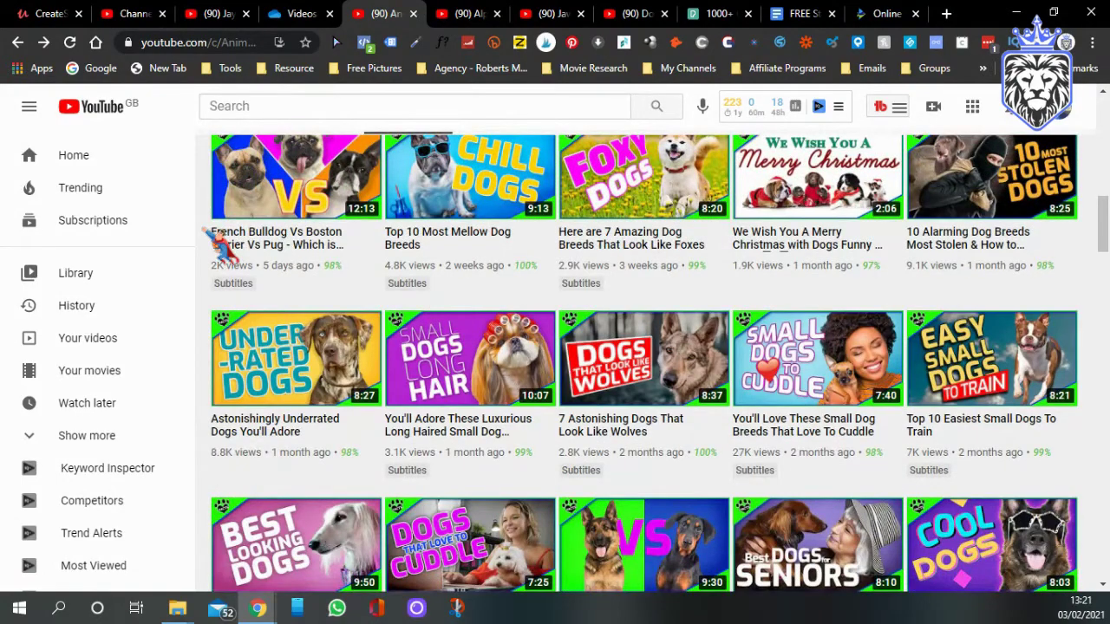
scroll(219, 243, up, 4)
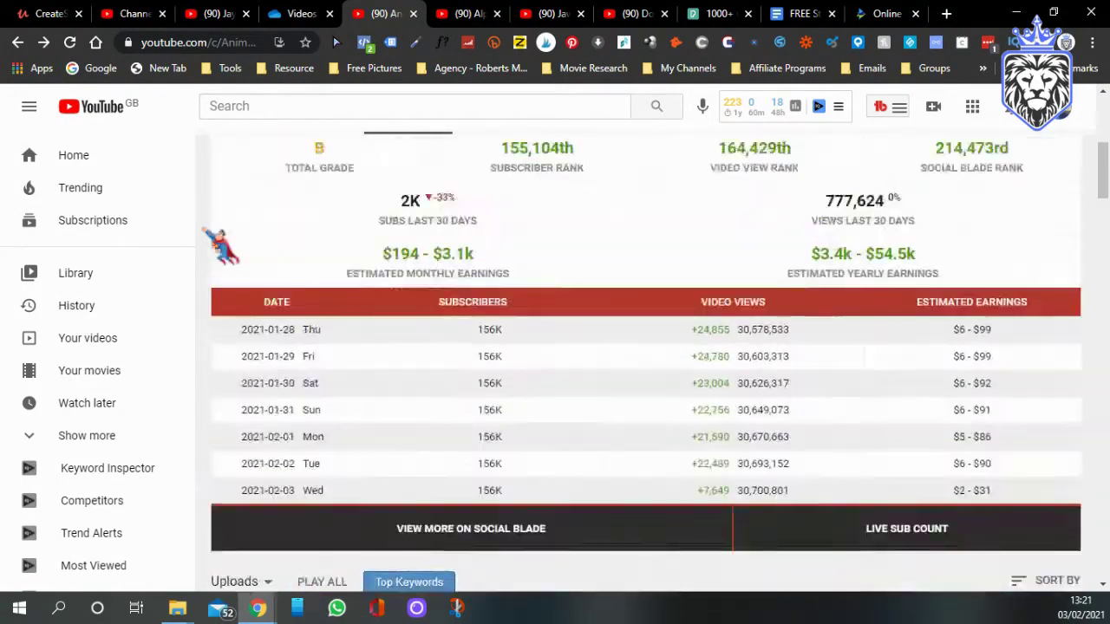
scroll(335, 232, up, 5)
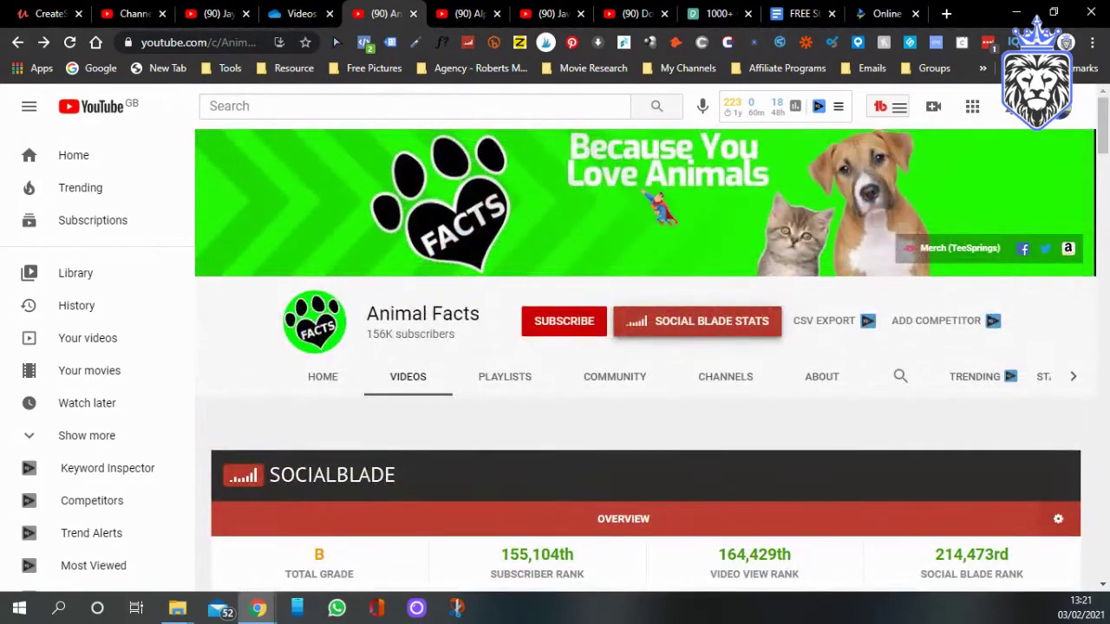
scroll(454, 240, down, 9)
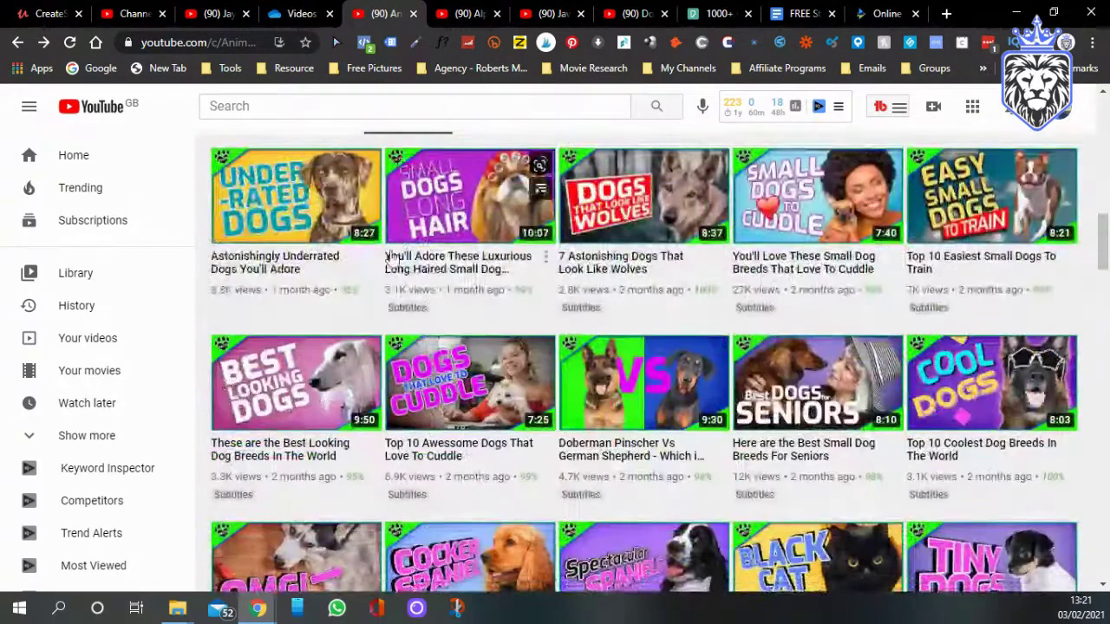
scroll(345, 276, up, 4)
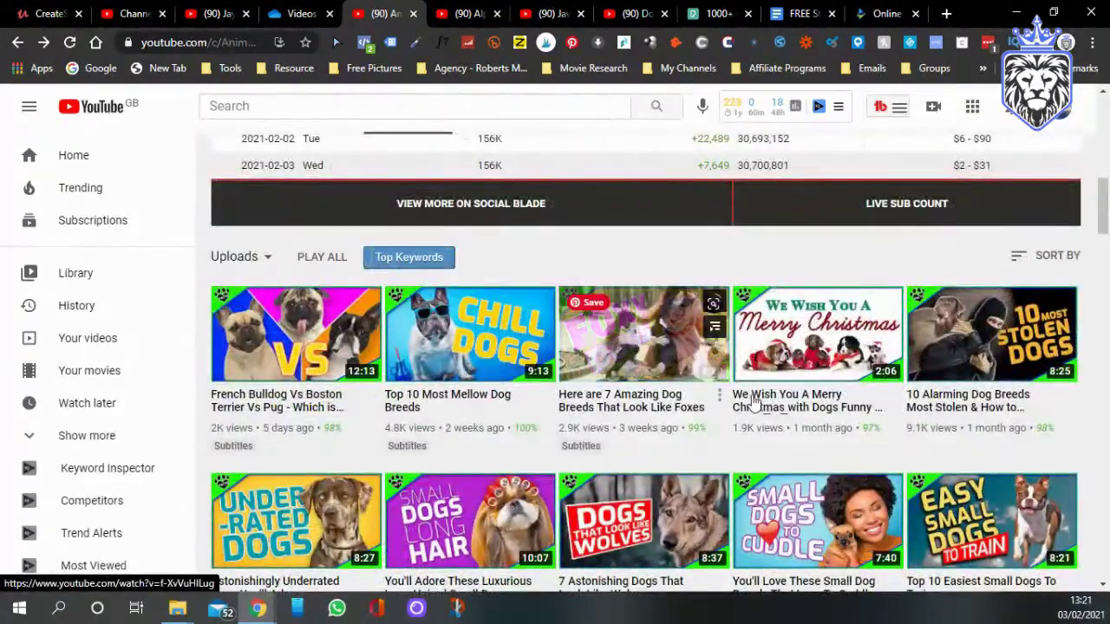
scroll(845, 431, down, 2)
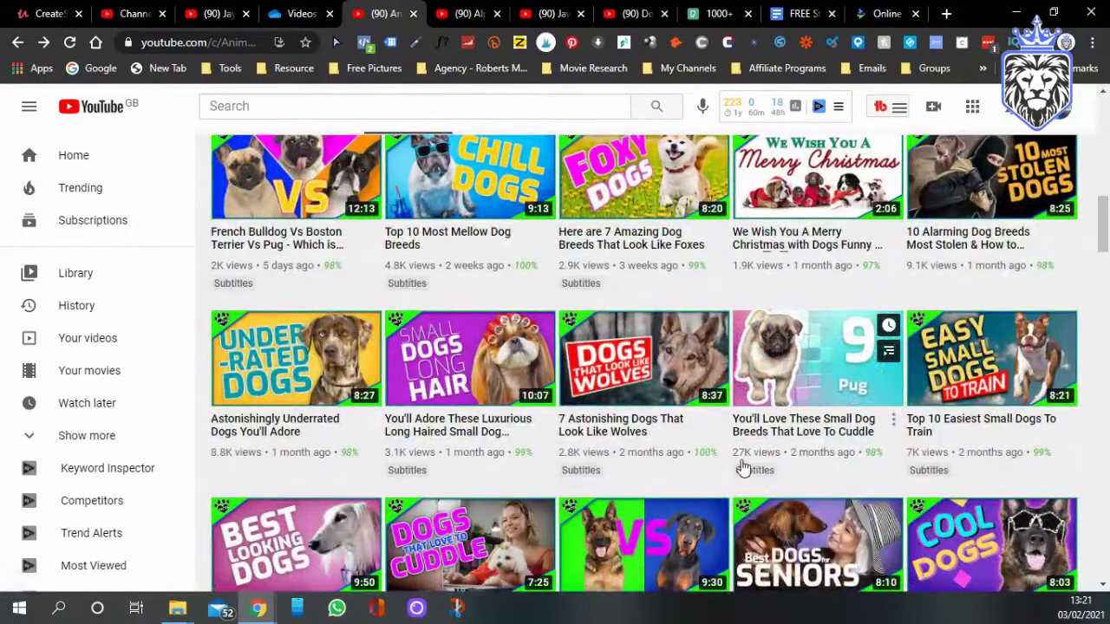
scroll(746, 473, down, 3)
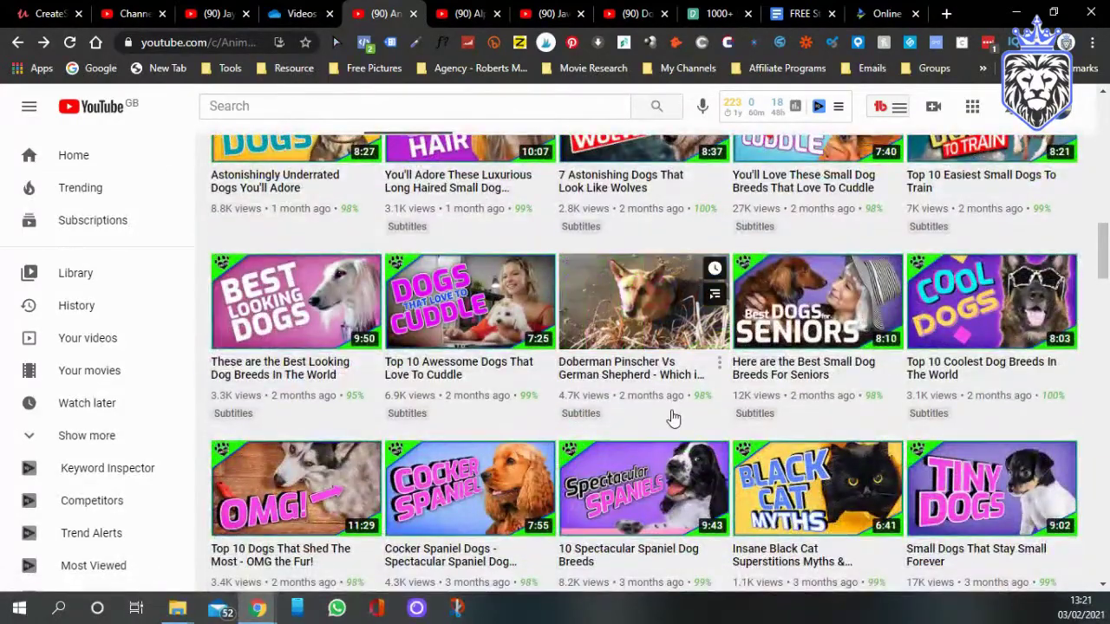
scroll(671, 418, down, 2)
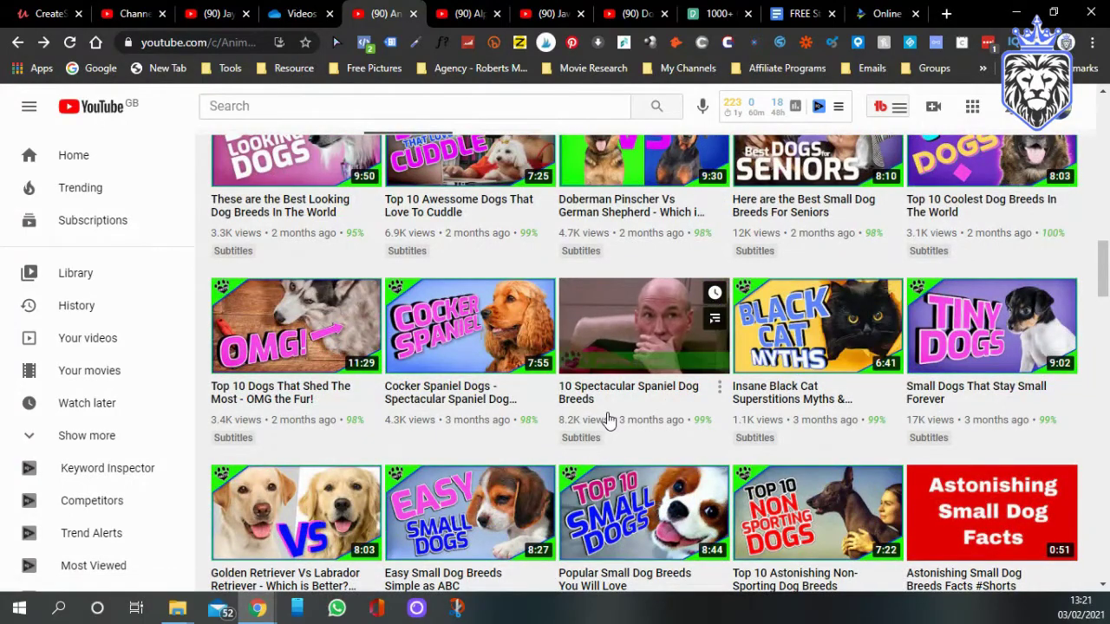
scroll(607, 412, up, 5)
scroll(607, 407, up, 10)
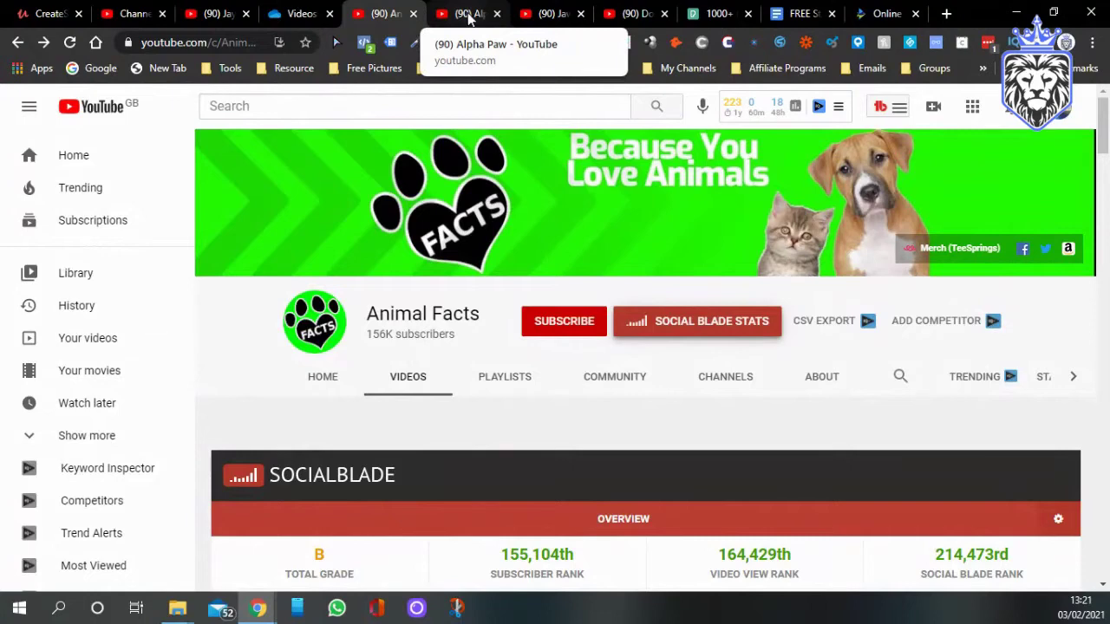
click(469, 15)
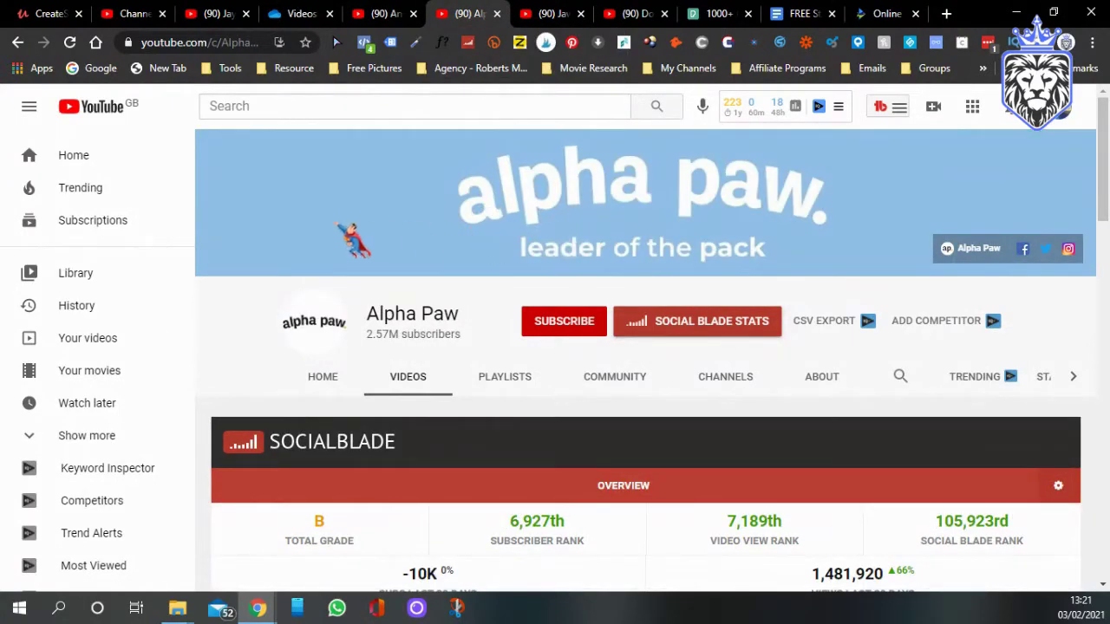
Step: Scroll through Alpha Paw's Social Blade table and uploads, then switch to Jaw-Dropping Facts
scroll(273, 237, down, 1)
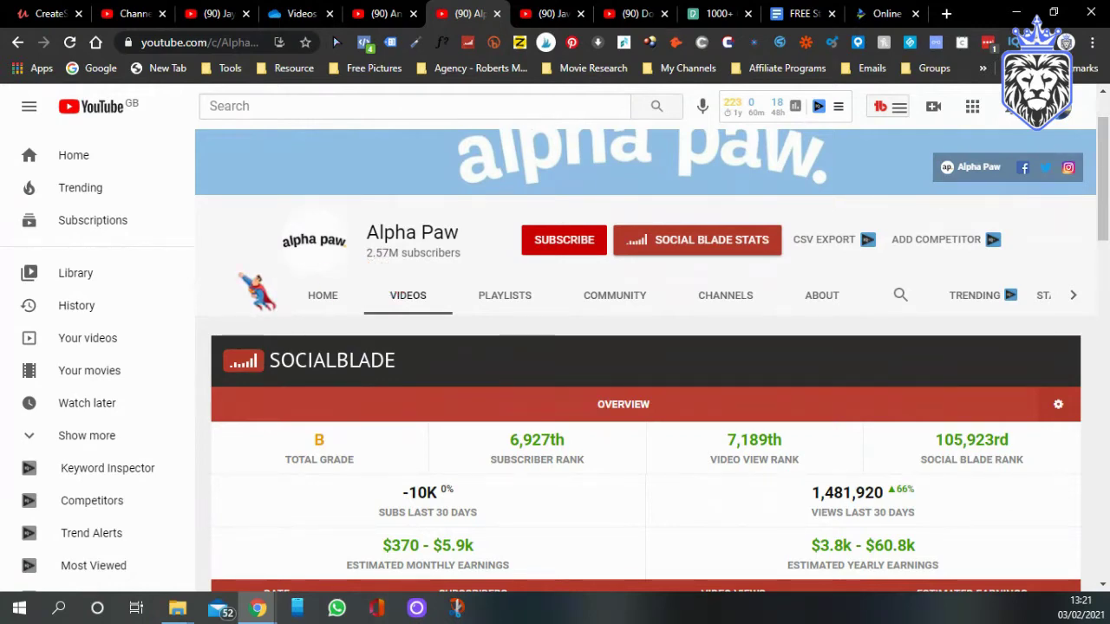
scroll(256, 292, down, 4)
scroll(255, 286, up, 1)
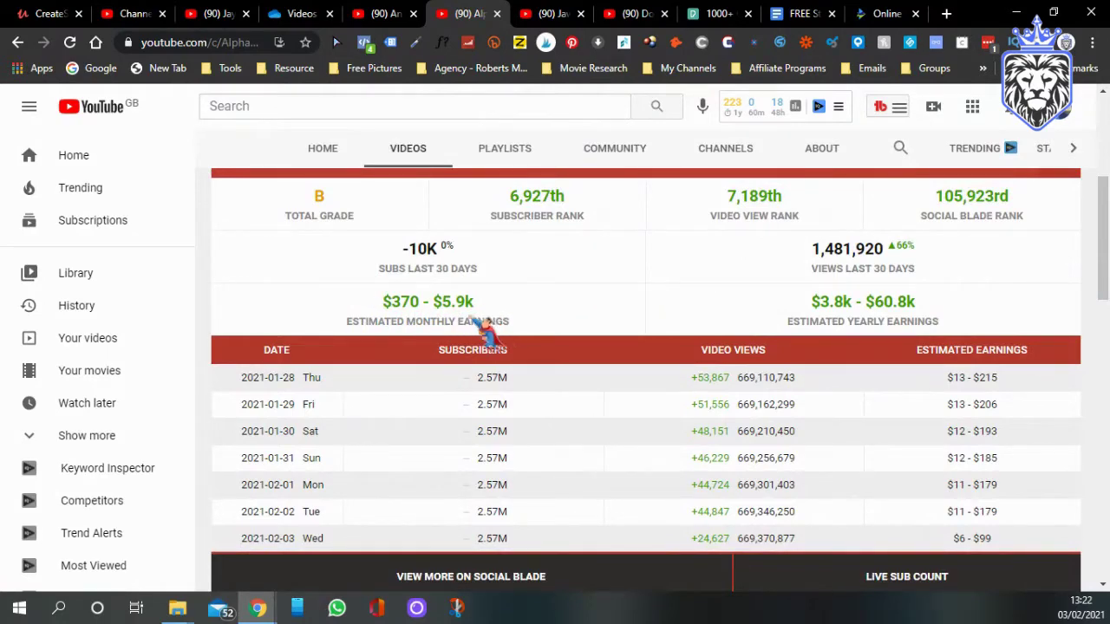
scroll(201, 293, down, 1)
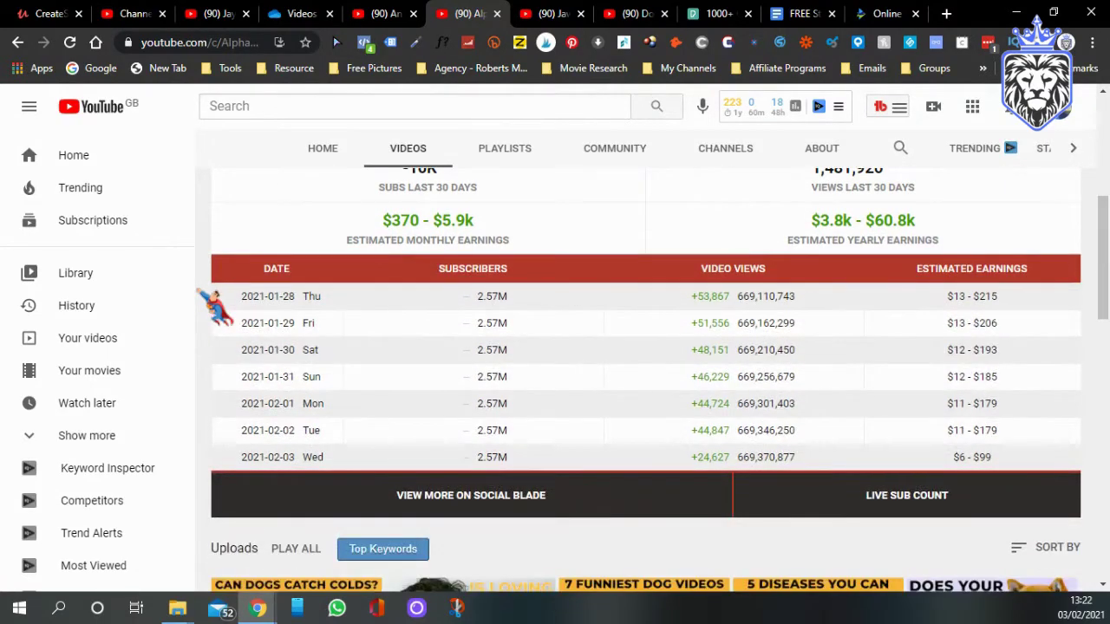
scroll(201, 293, down, 4)
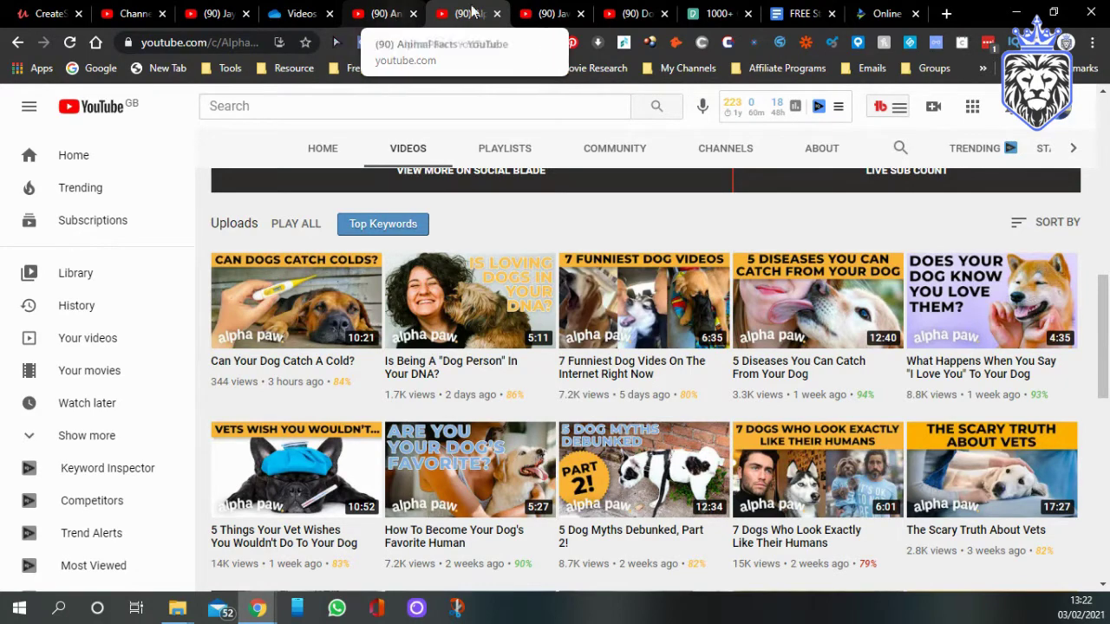
click(555, 14)
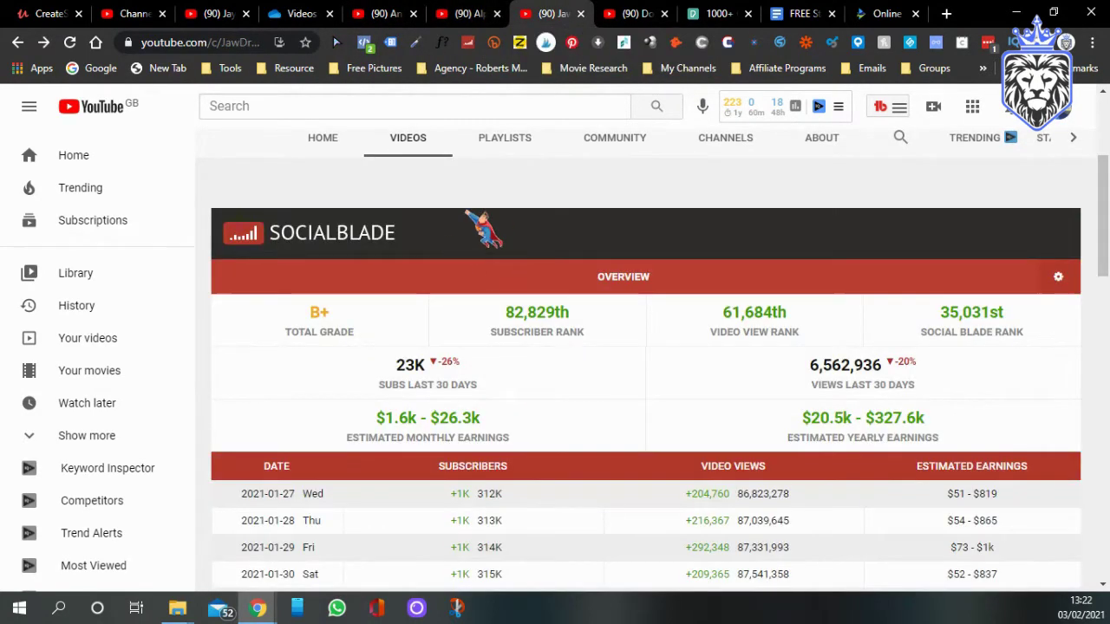
scroll(486, 226, up, 3)
scroll(390, 303, down, 1)
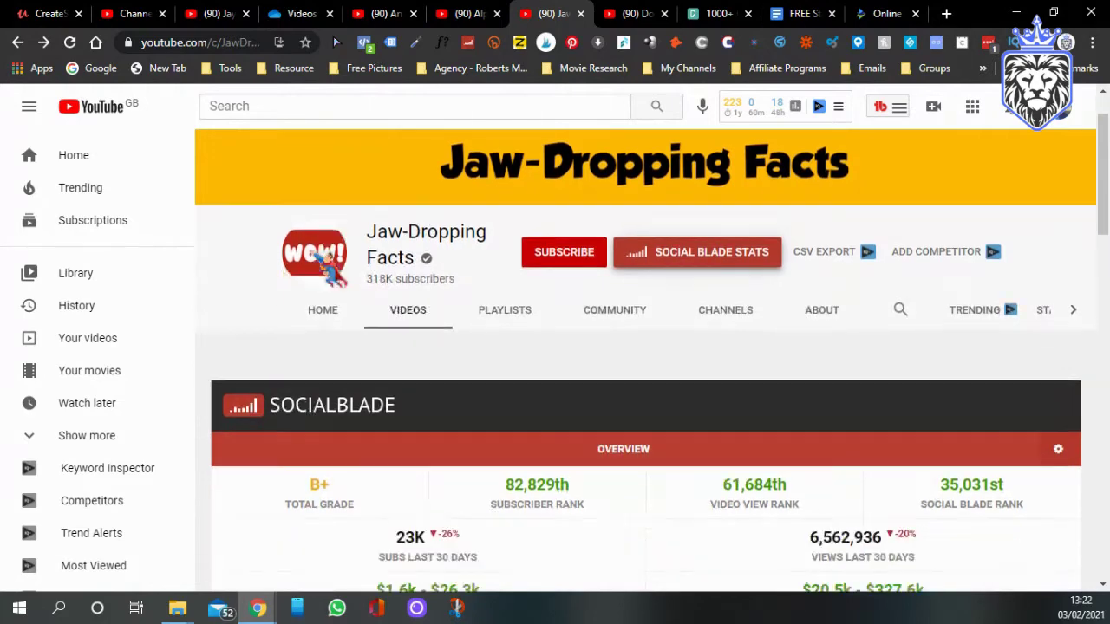
scroll(563, 300, down, 2)
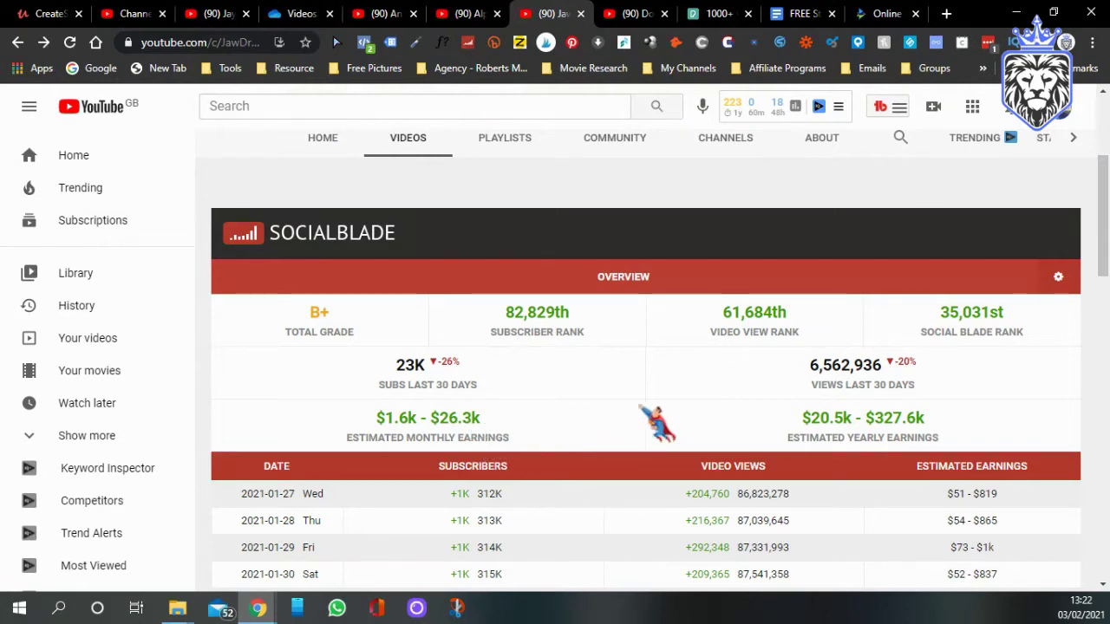
scroll(659, 425, down, 6)
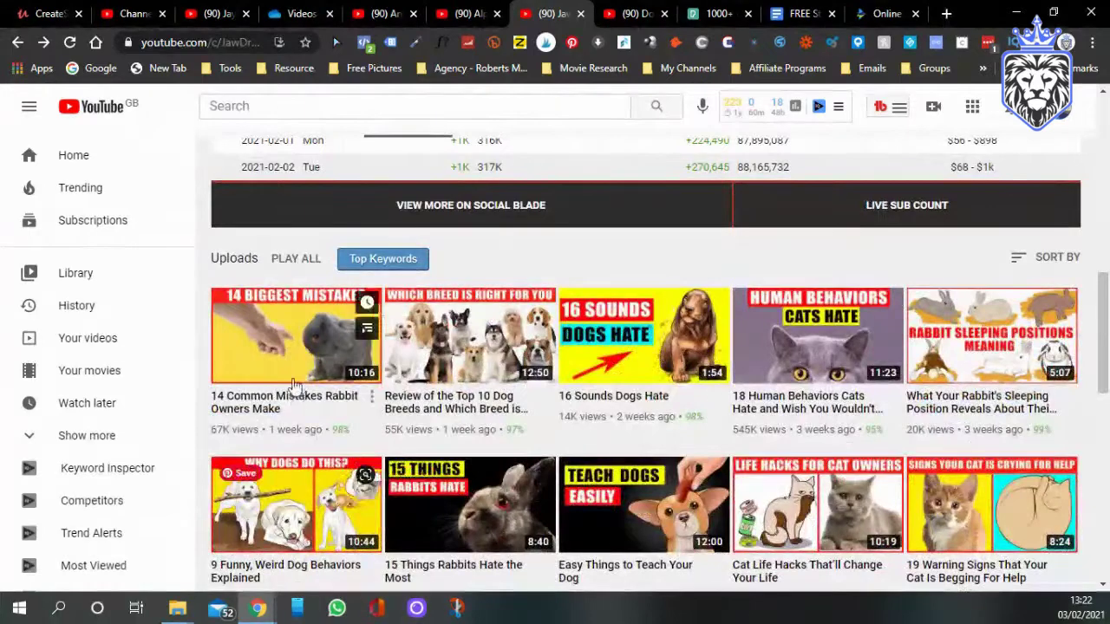
mouse_move(290, 359)
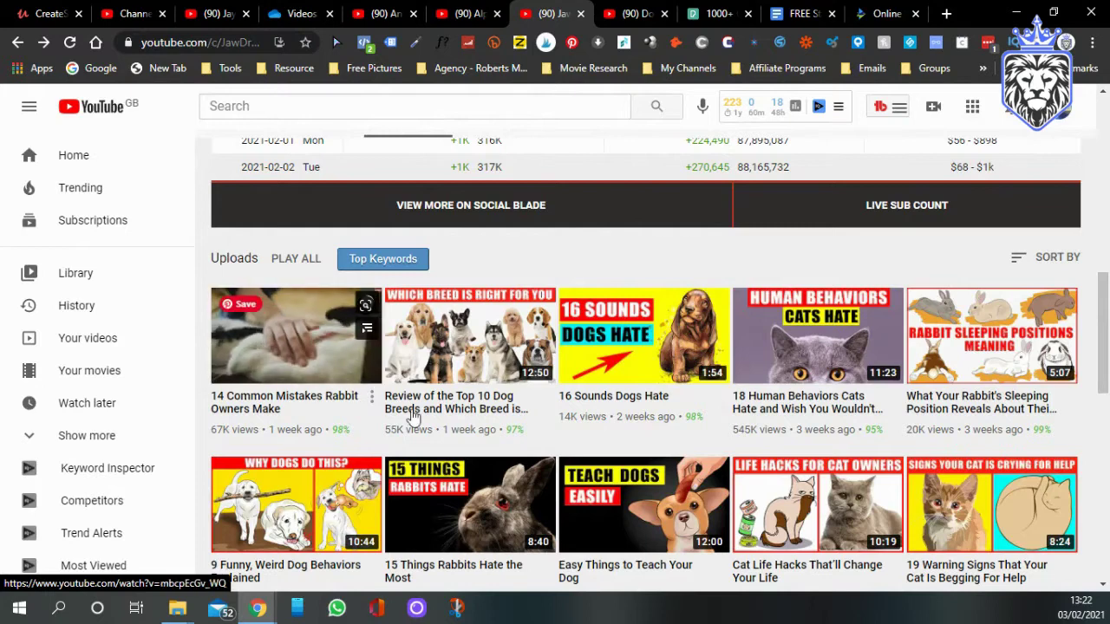
mouse_move(473, 351)
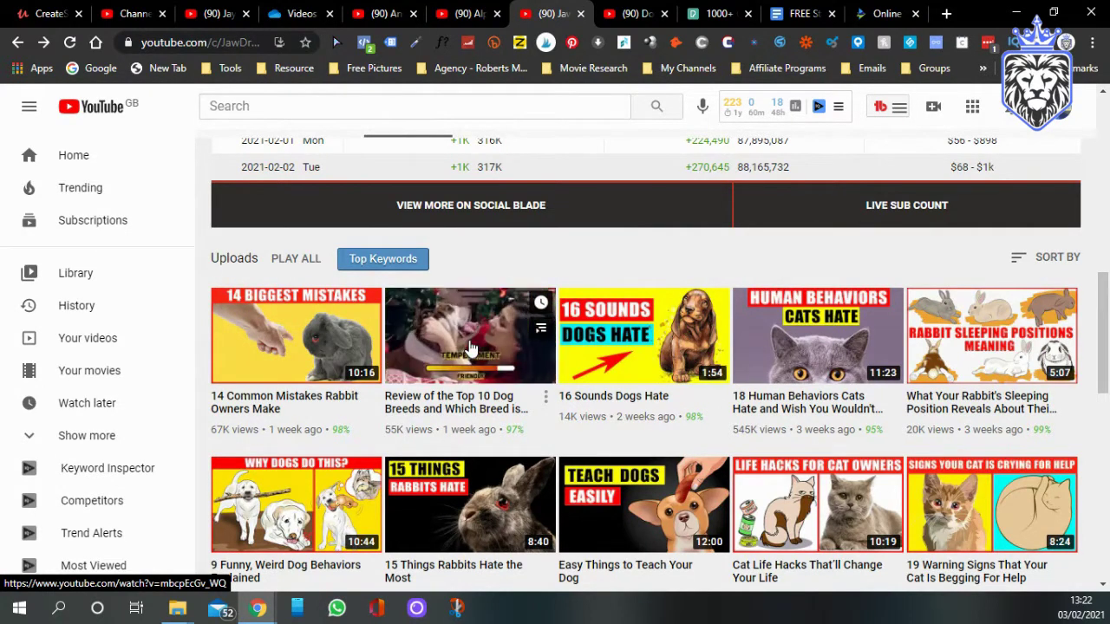
mouse_move(631, 339)
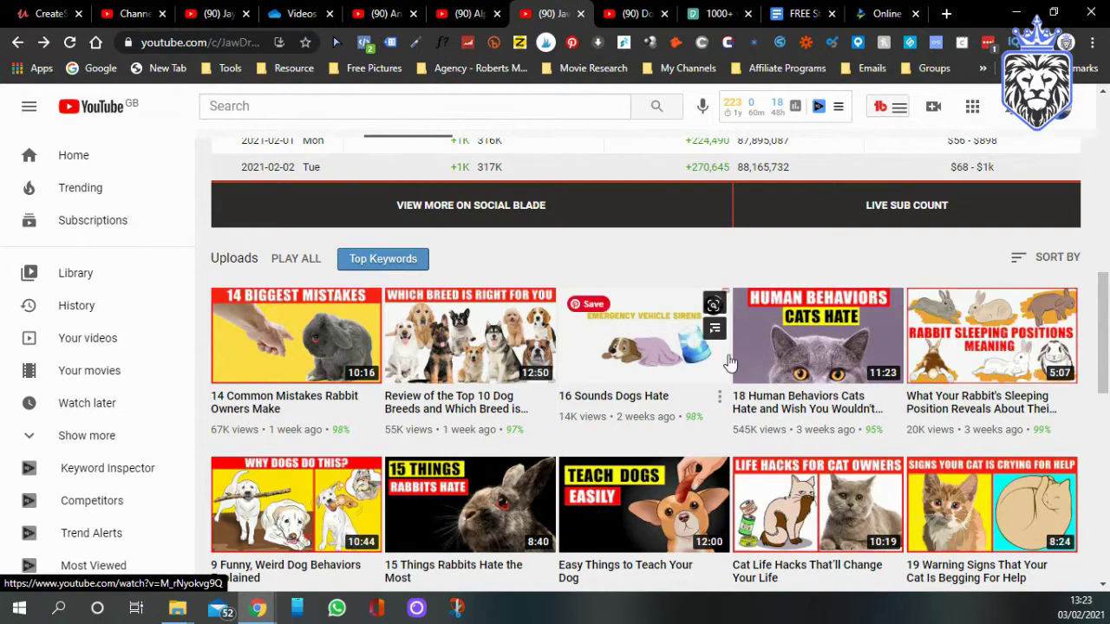
mouse_move(500, 382)
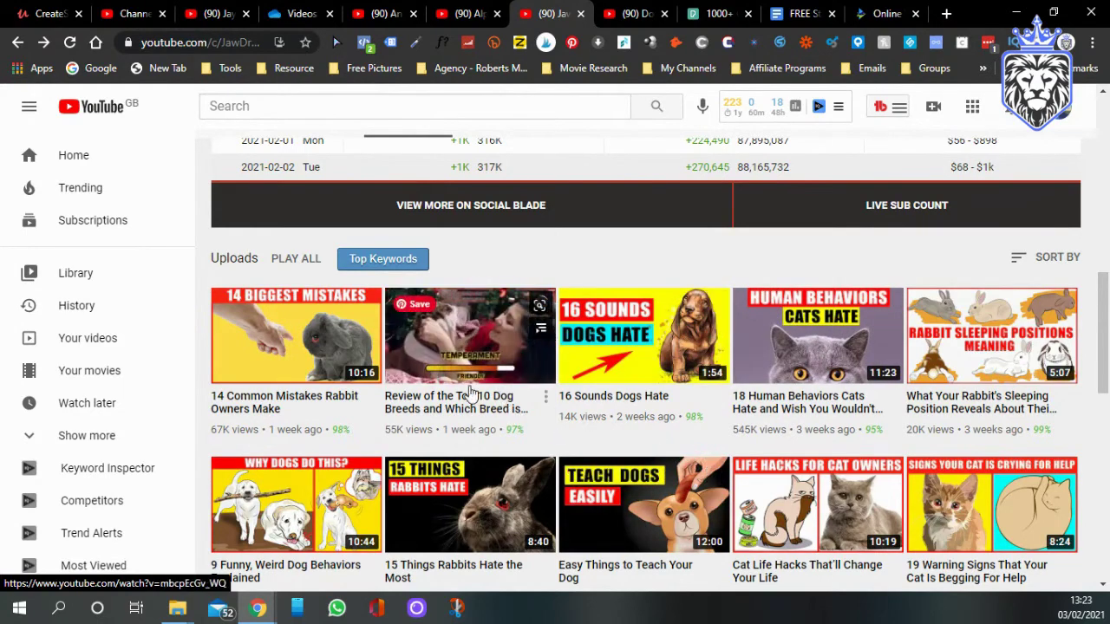
scroll(508, 273, up, 4)
scroll(518, 274, up, 5)
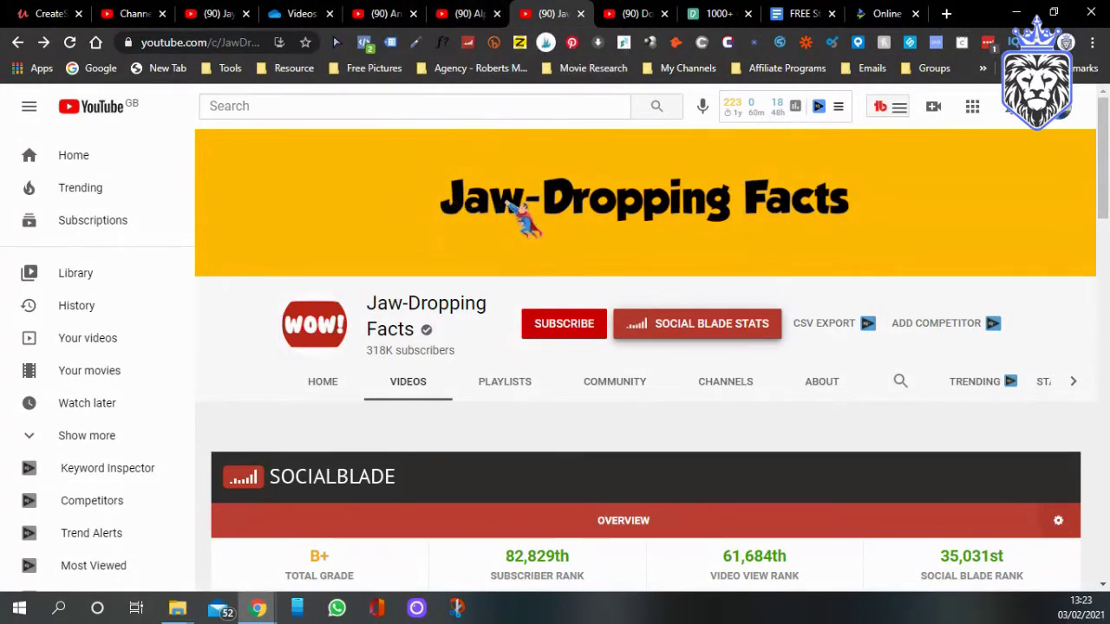
click(634, 12)
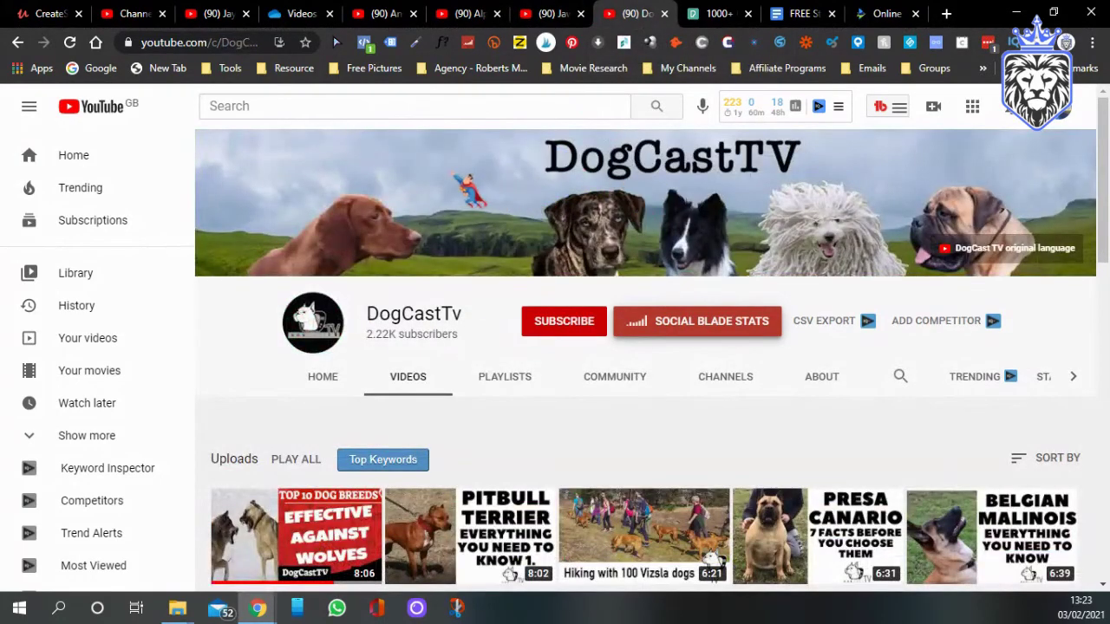
Step: Scroll the DogCastTV uploads grid, then switch to the Pexels free dog photo results
scroll(293, 221, down, 4)
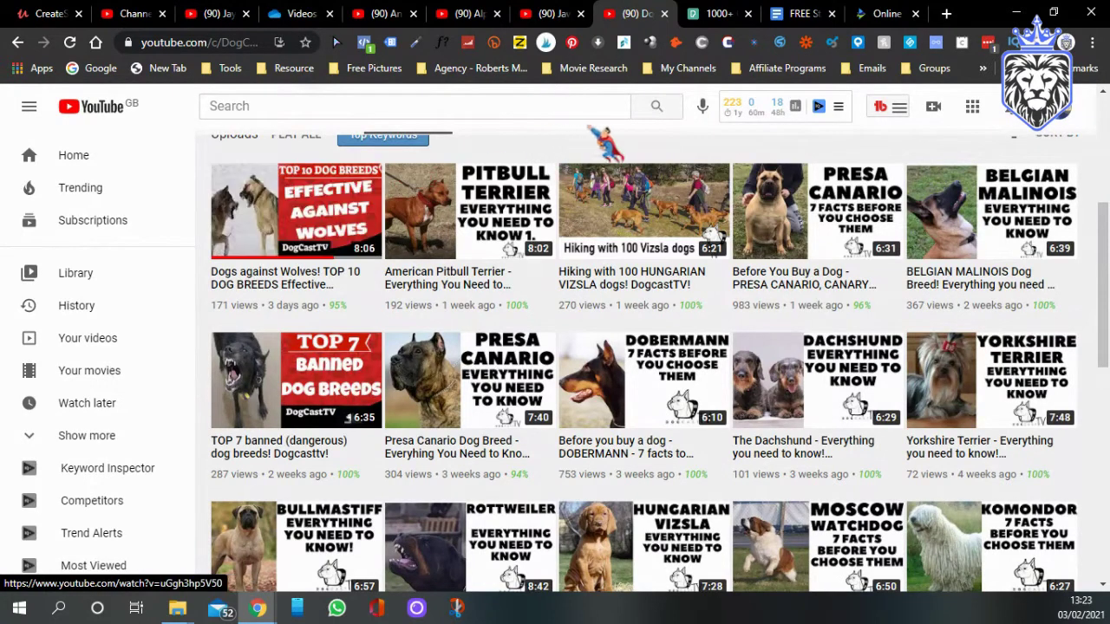
click(714, 14)
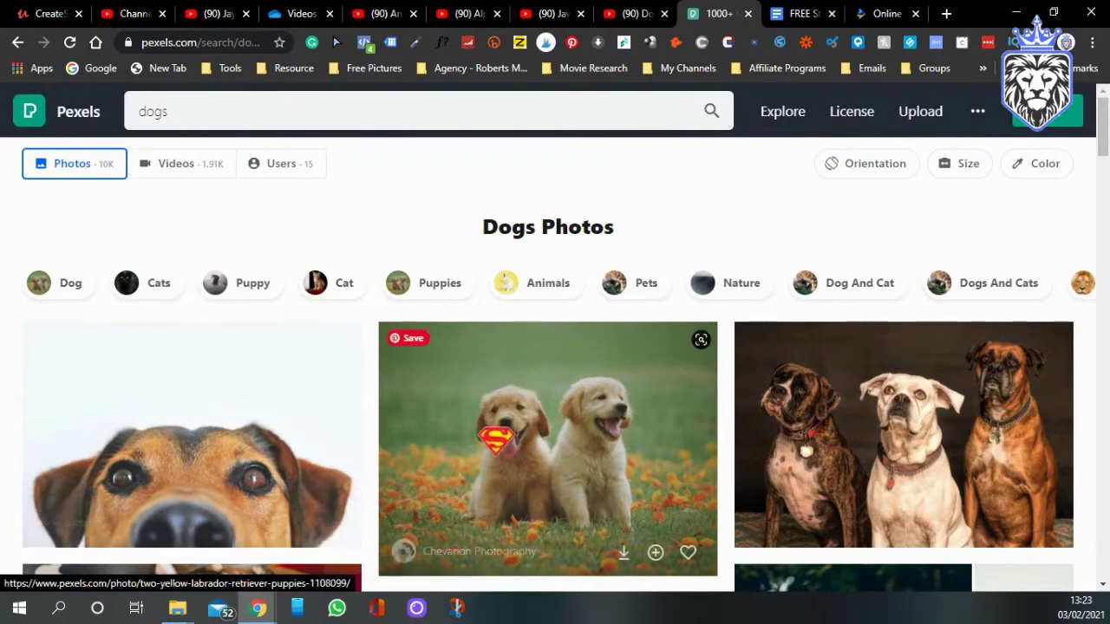
scroll(720, 389, down, 4)
scroll(478, 389, down, 3)
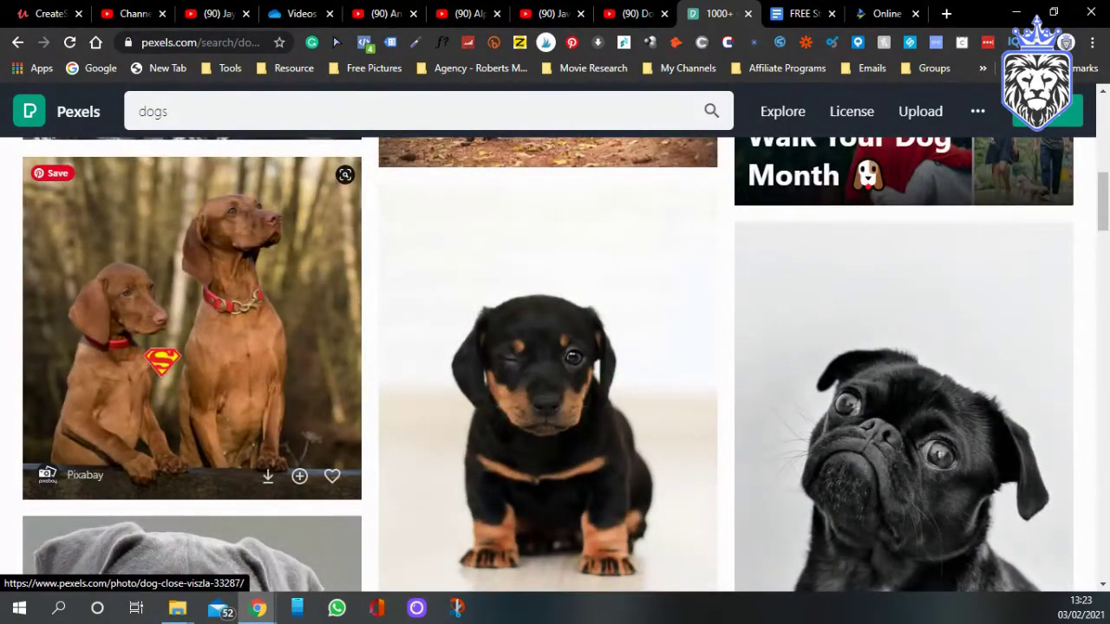
scroll(208, 370, up, 5)
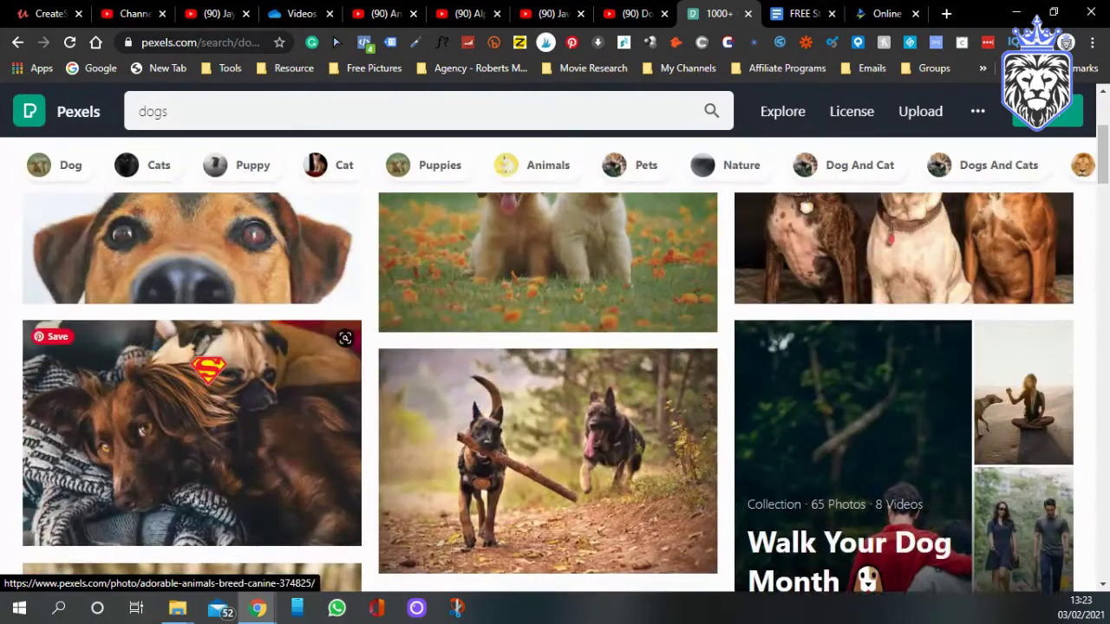
scroll(208, 371, up, 2)
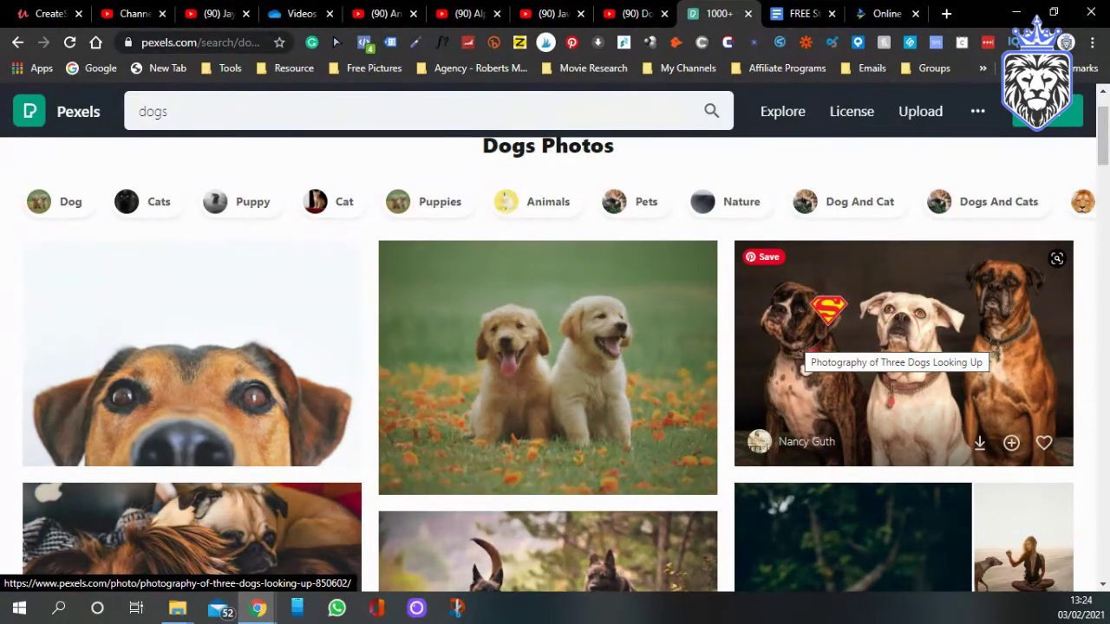
scroll(828, 311, down, 3)
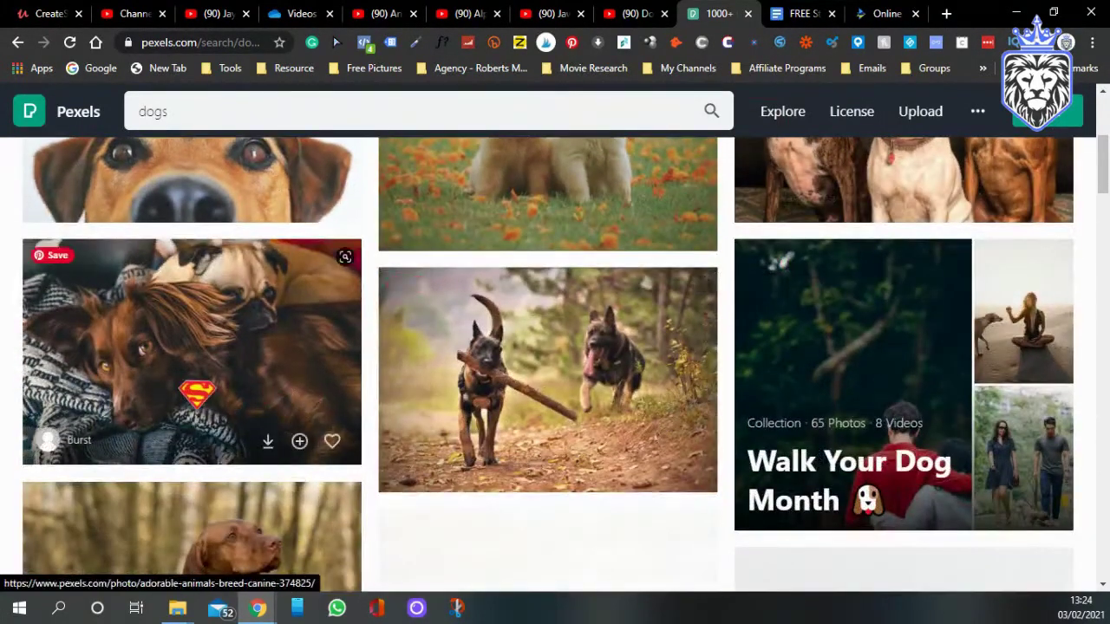
scroll(198, 394, down, 5)
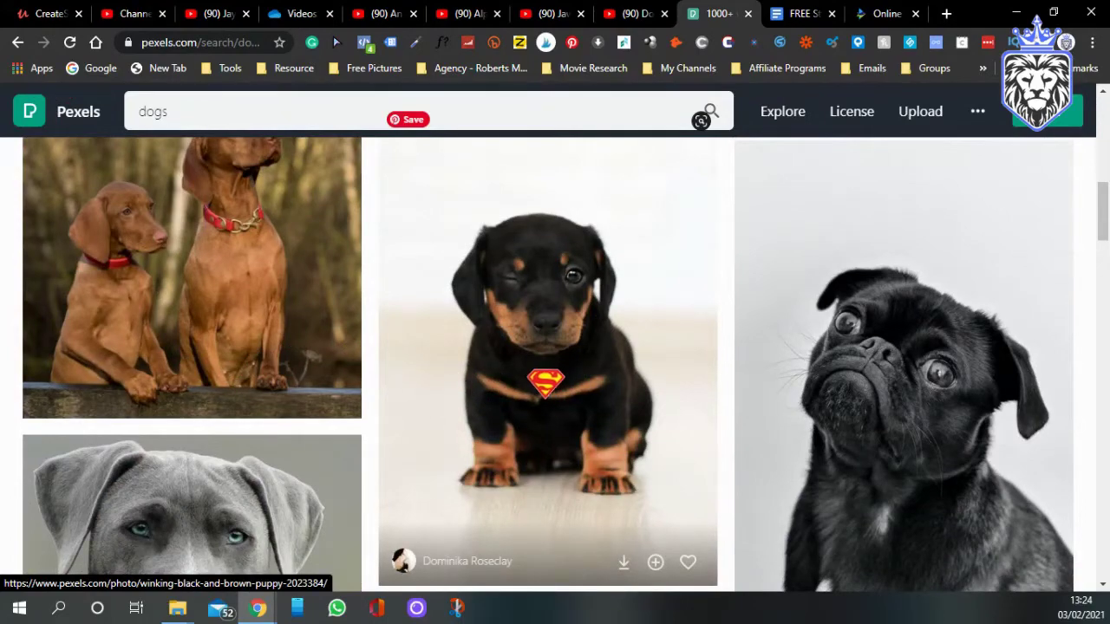
scroll(542, 380, down, 3)
scroll(441, 359, down, 1)
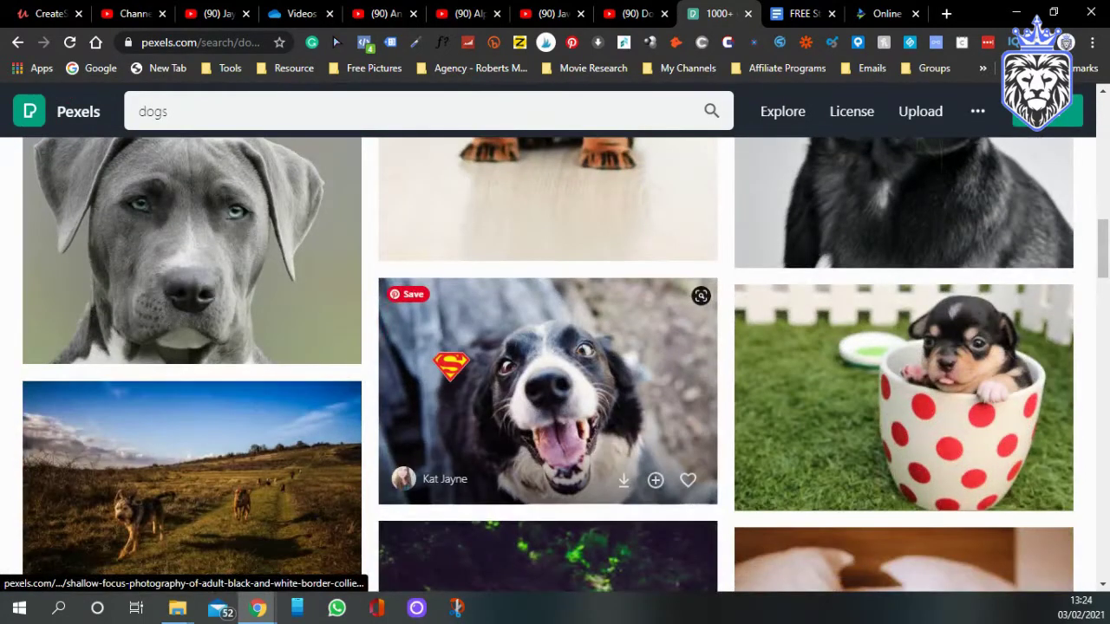
scroll(441, 359, down, 2)
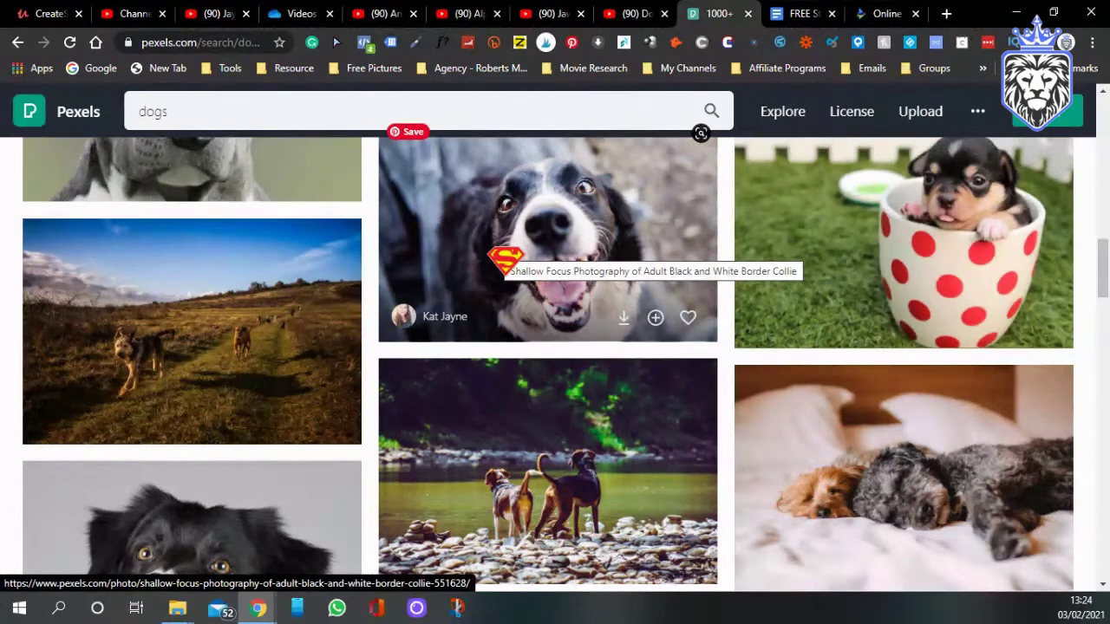
click(804, 19)
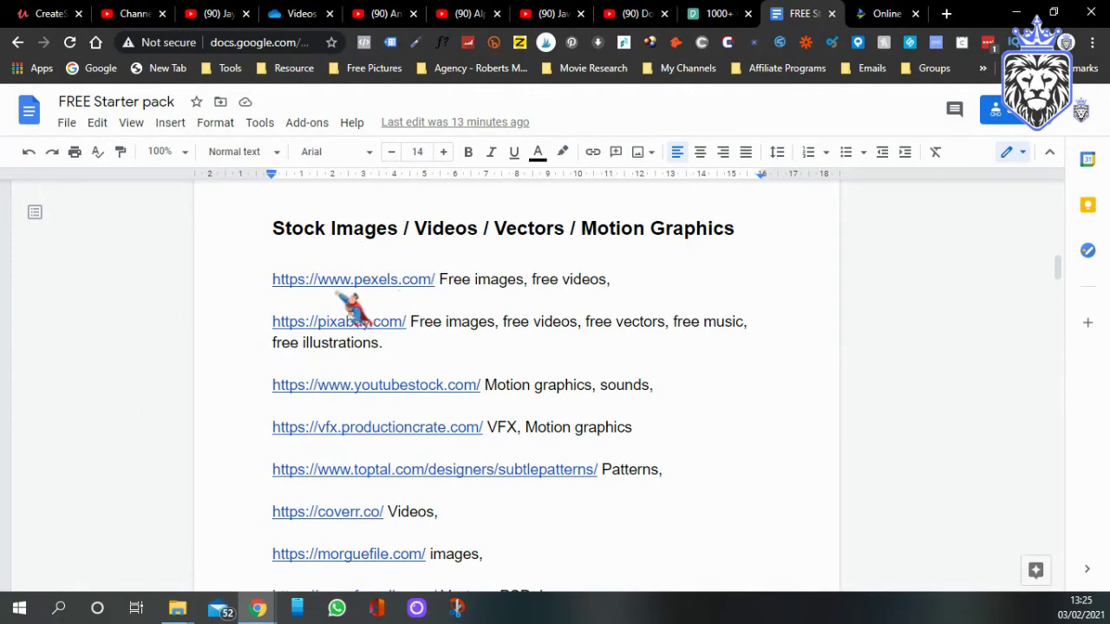
Step: Scroll through the Starter pack doc's Link Shortener, Logo / Design and Keyword Research sections
scroll(229, 305, down, 2)
scroll(230, 305, down, 2)
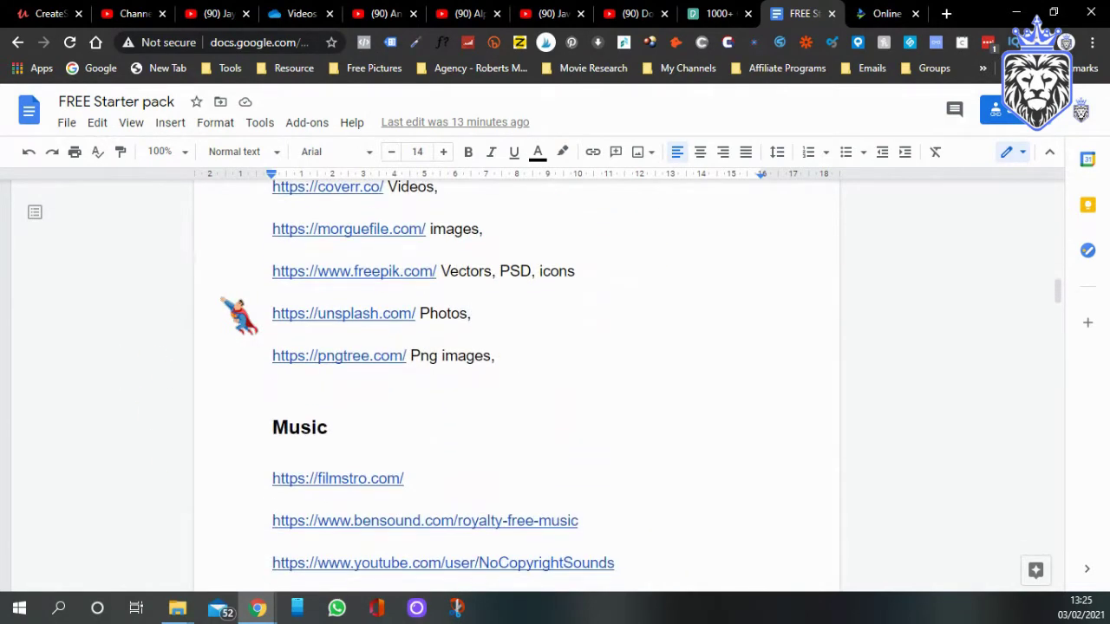
scroll(230, 305, down, 2)
scroll(260, 329, down, 2)
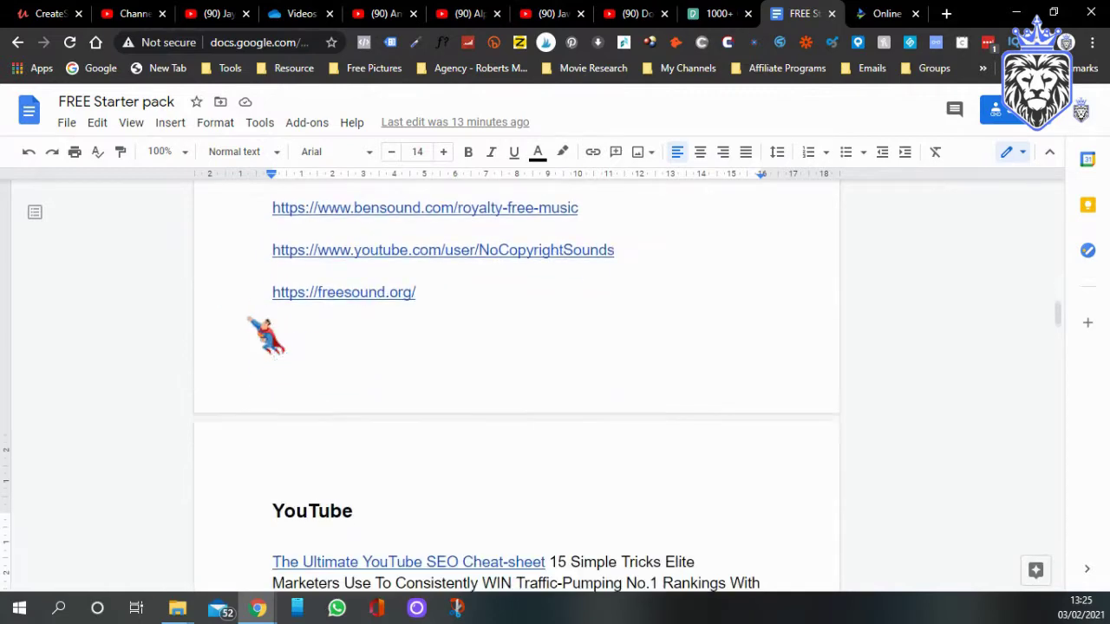
scroll(259, 328, down, 3)
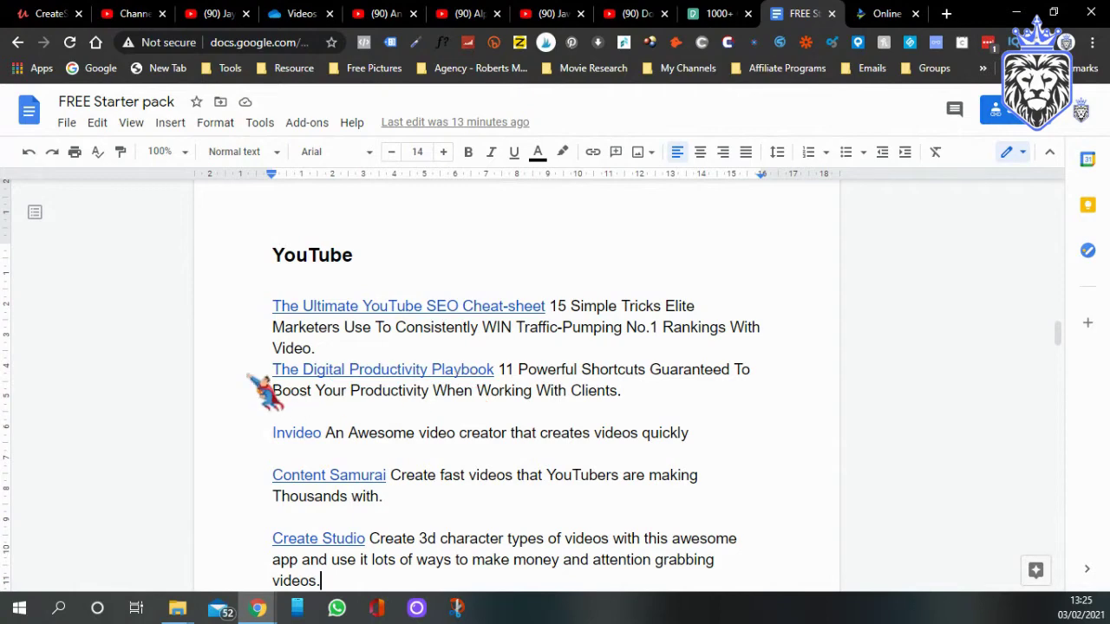
scroll(247, 365, down, 1)
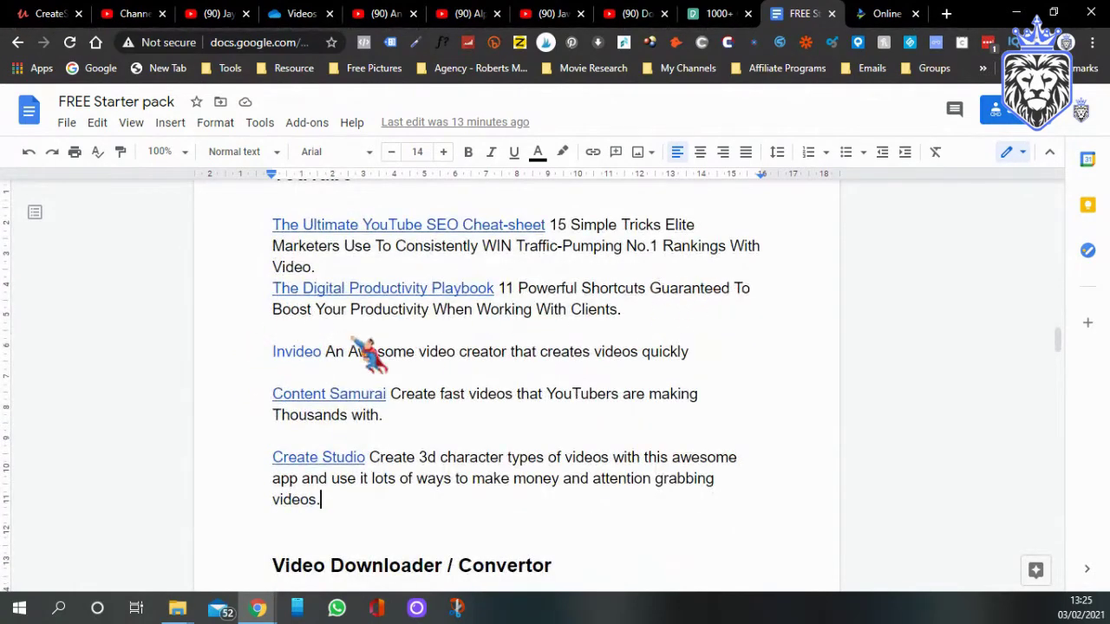
scroll(234, 342, down, 2)
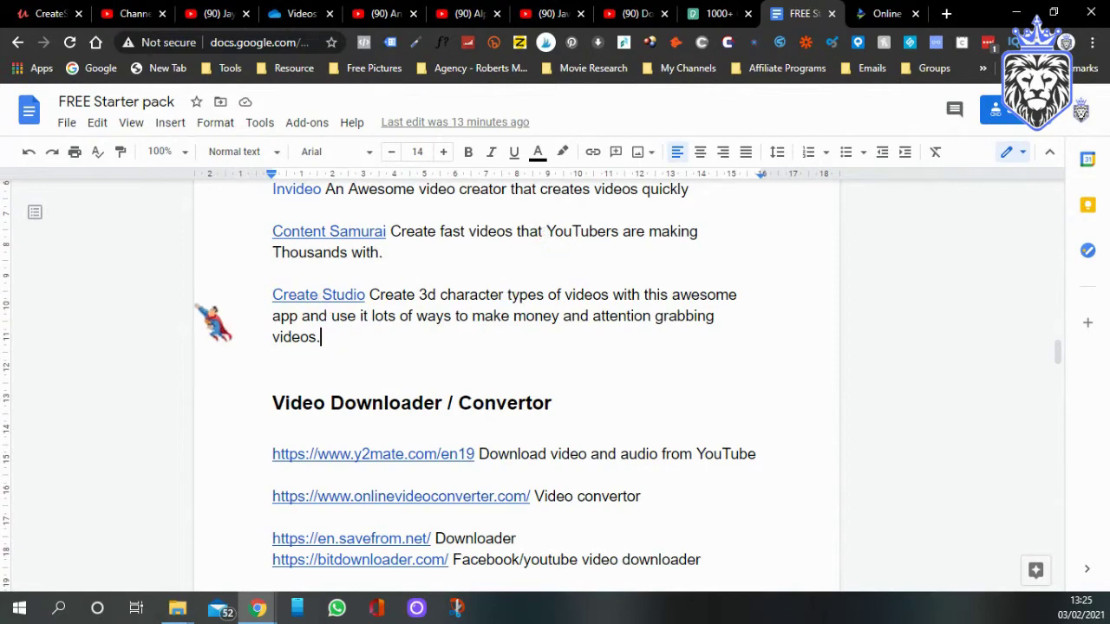
scroll(239, 303, down, 2)
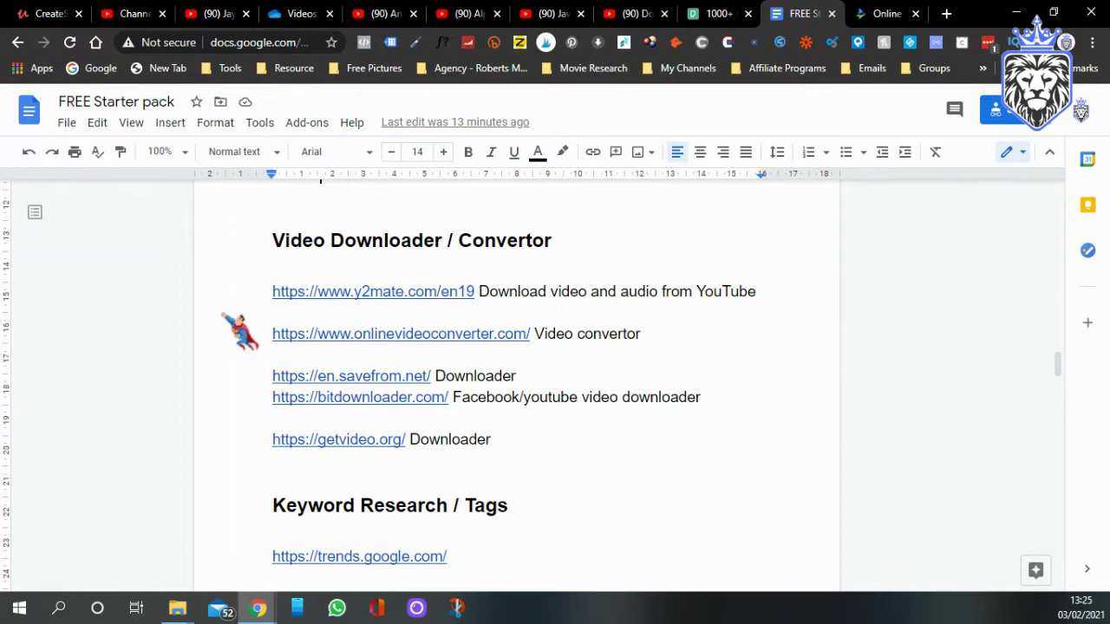
scroll(226, 320, down, 2)
scroll(234, 356, down, 1)
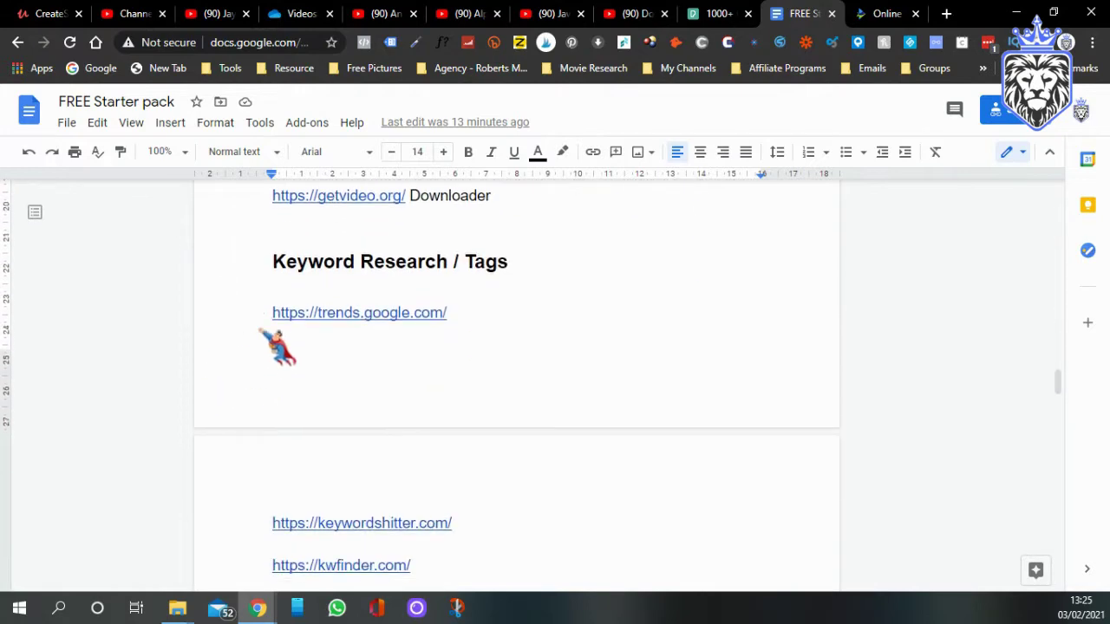
scroll(277, 338, down, 2)
scroll(292, 319, down, 1)
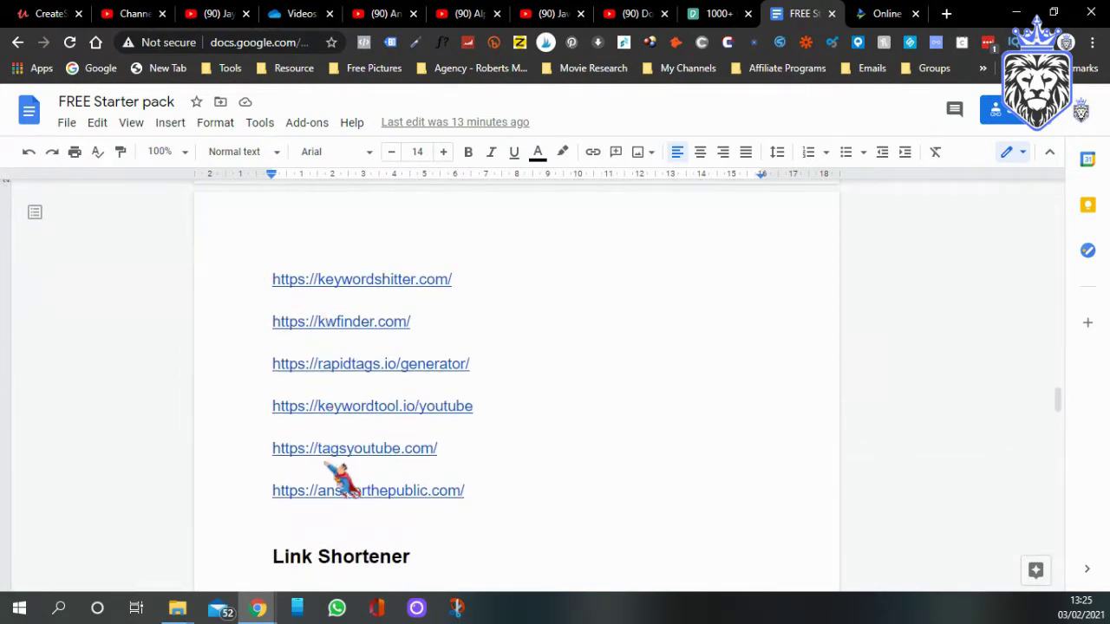
scroll(242, 381, down, 3)
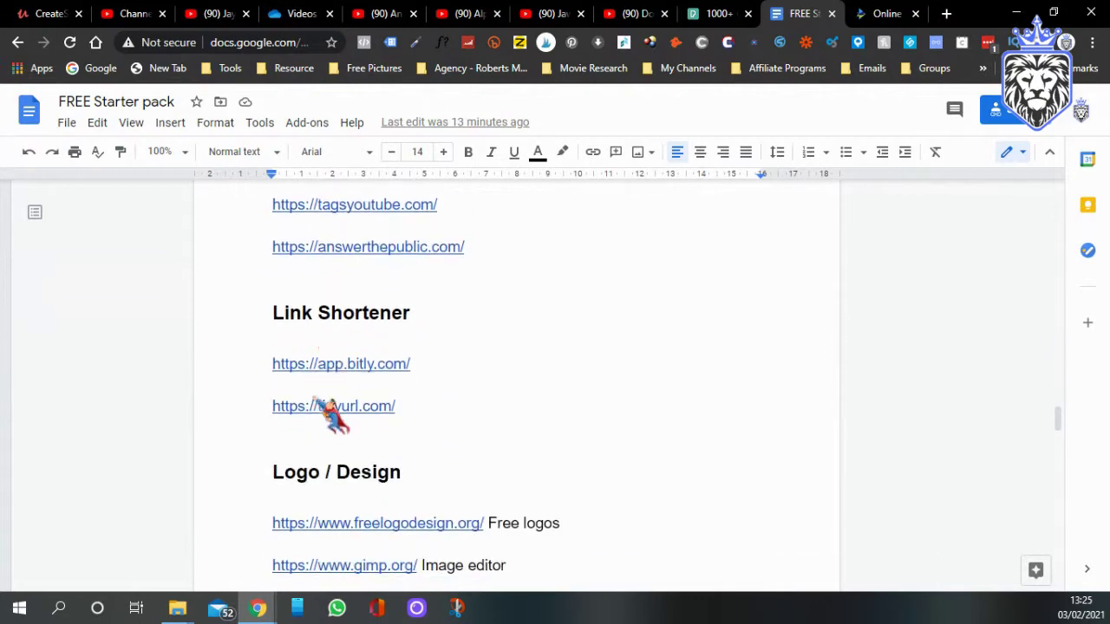
scroll(246, 382, down, 1)
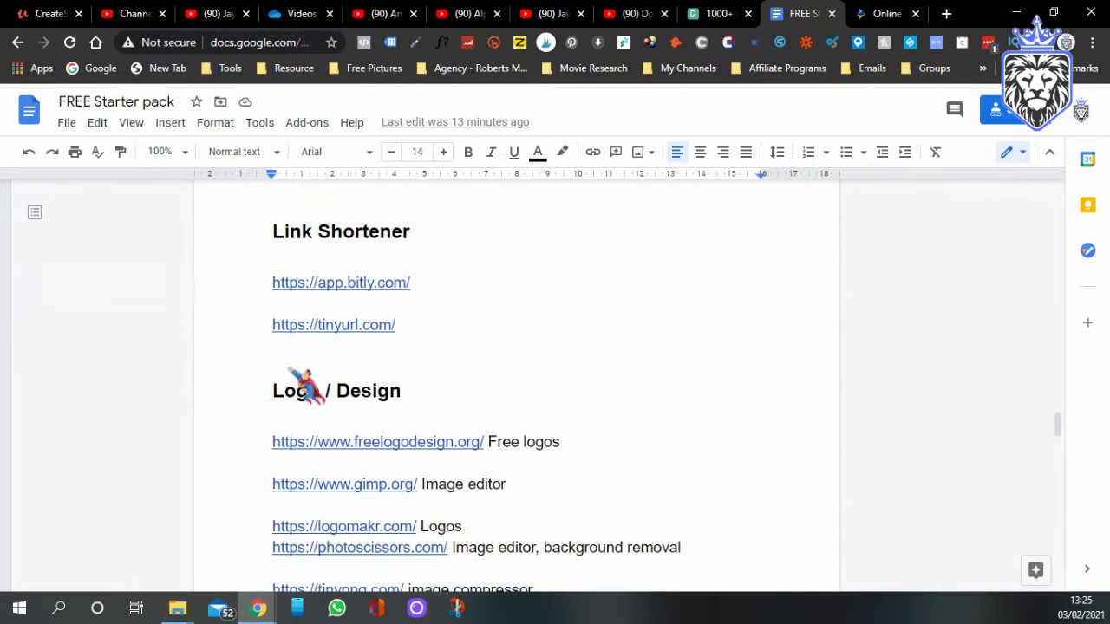
scroll(299, 382, down, 6)
scroll(451, 347, up, 3)
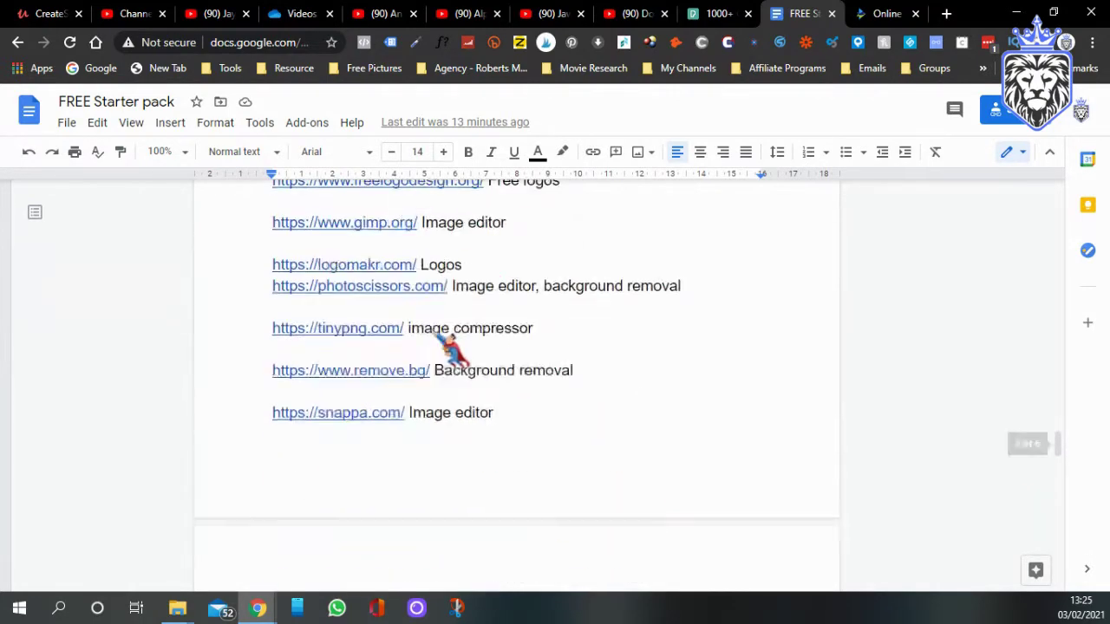
scroll(444, 340, up, 7)
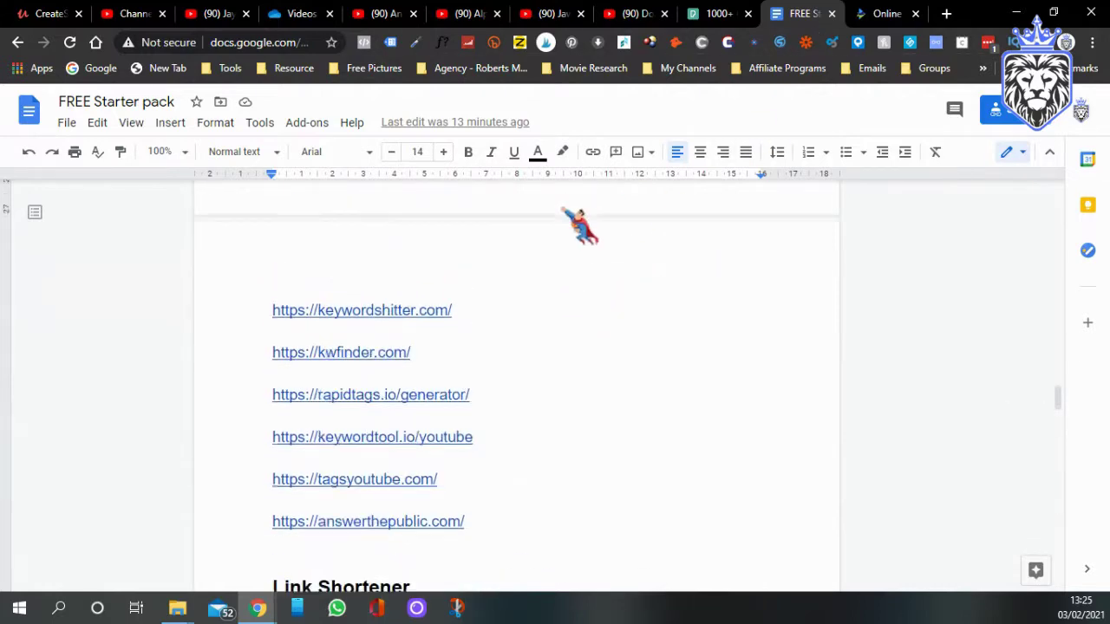
scroll(562, 210, up, 4)
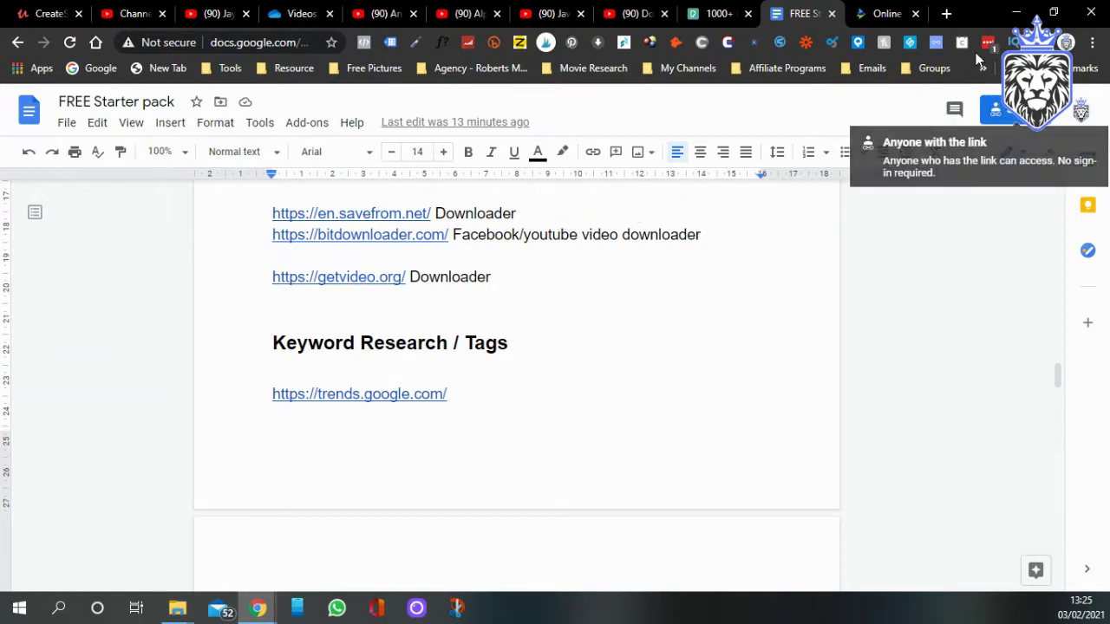
Step: Search InVideo's template library for 'dogs'
click(893, 16)
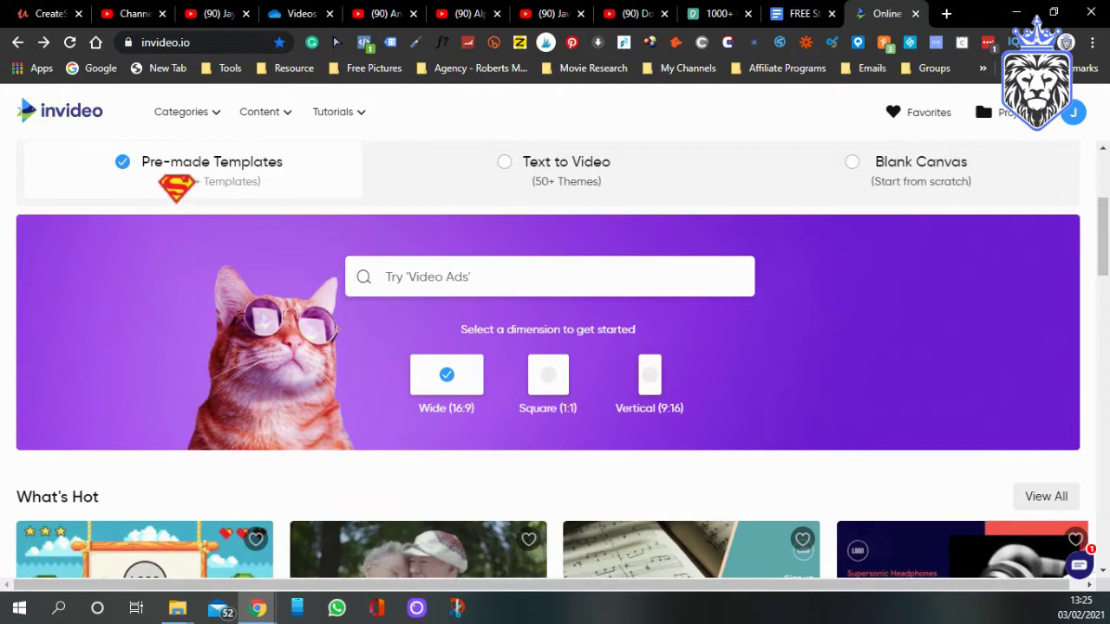
scroll(221, 282, down, 3)
scroll(446, 228, up, 3)
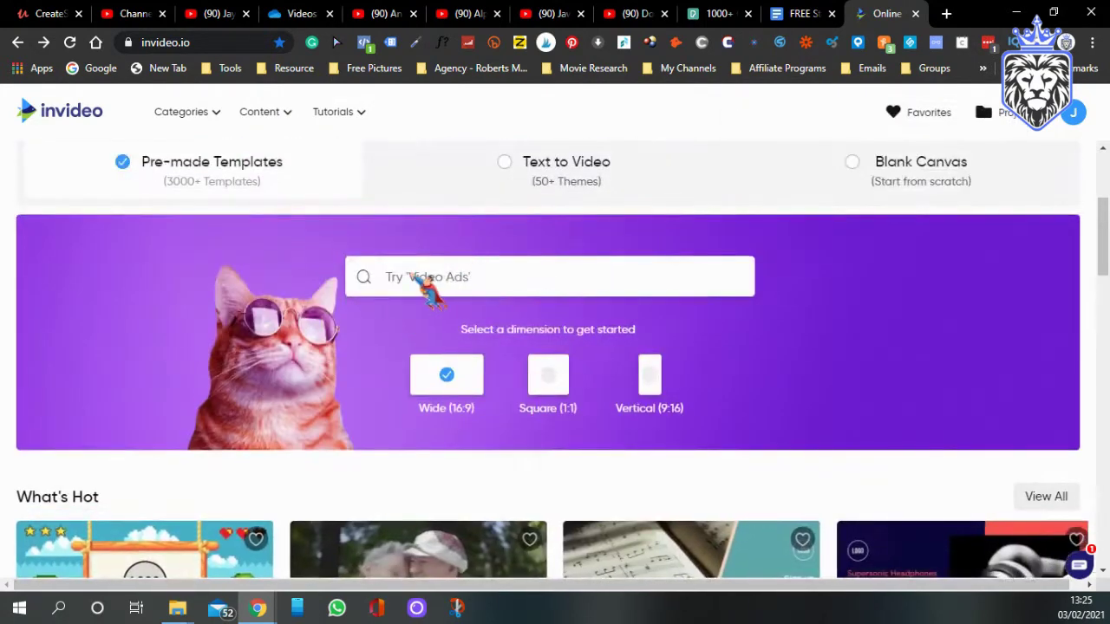
click(423, 285)
text(d)
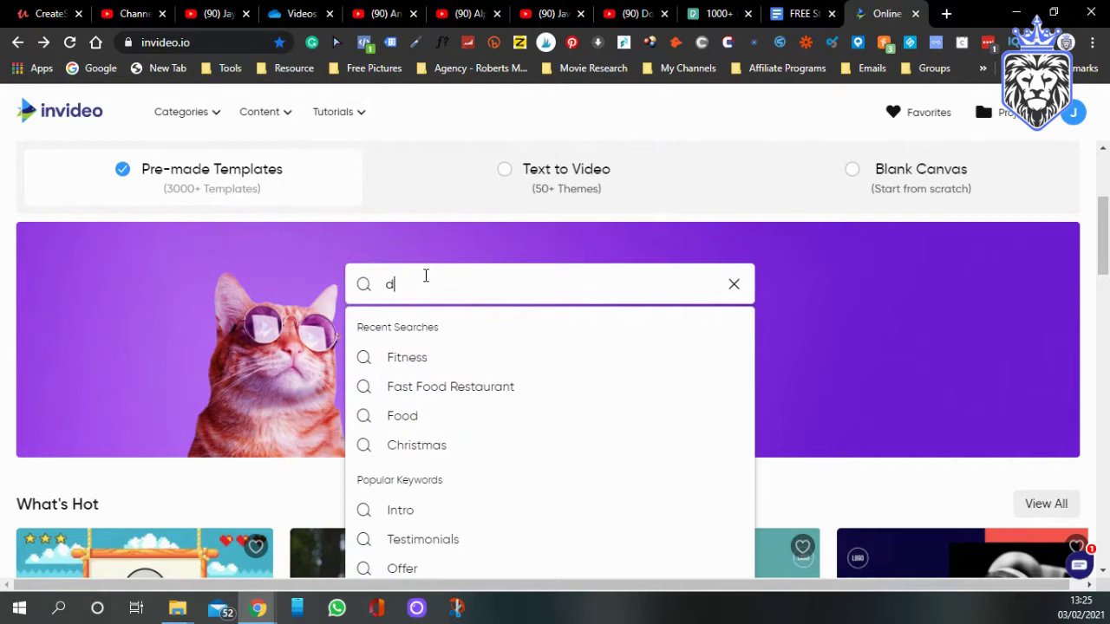
text(ogs)
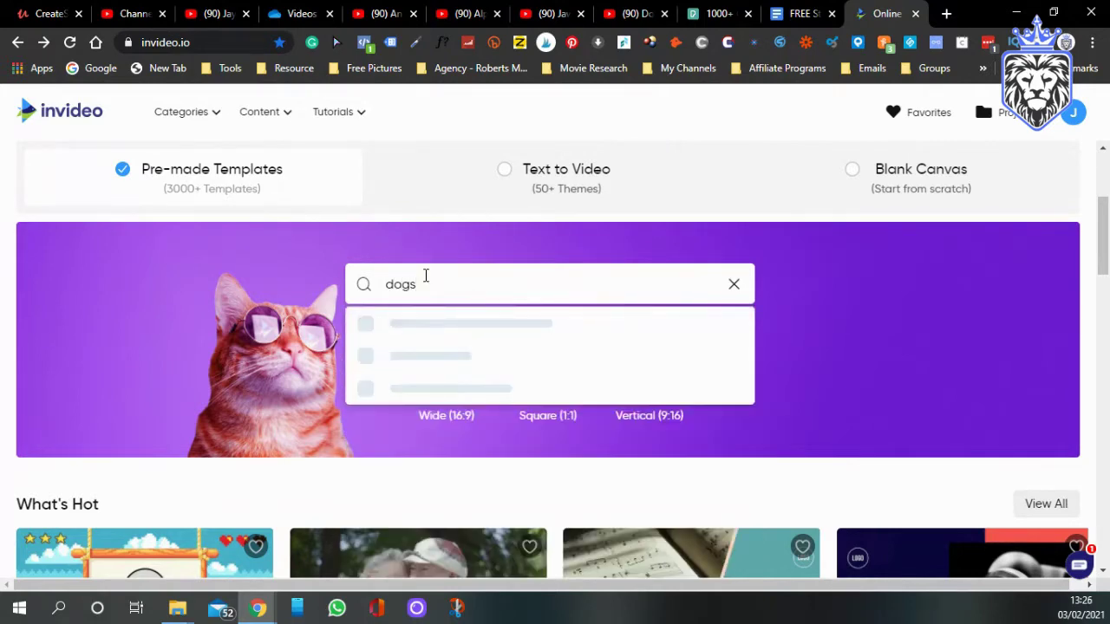
key(Return)
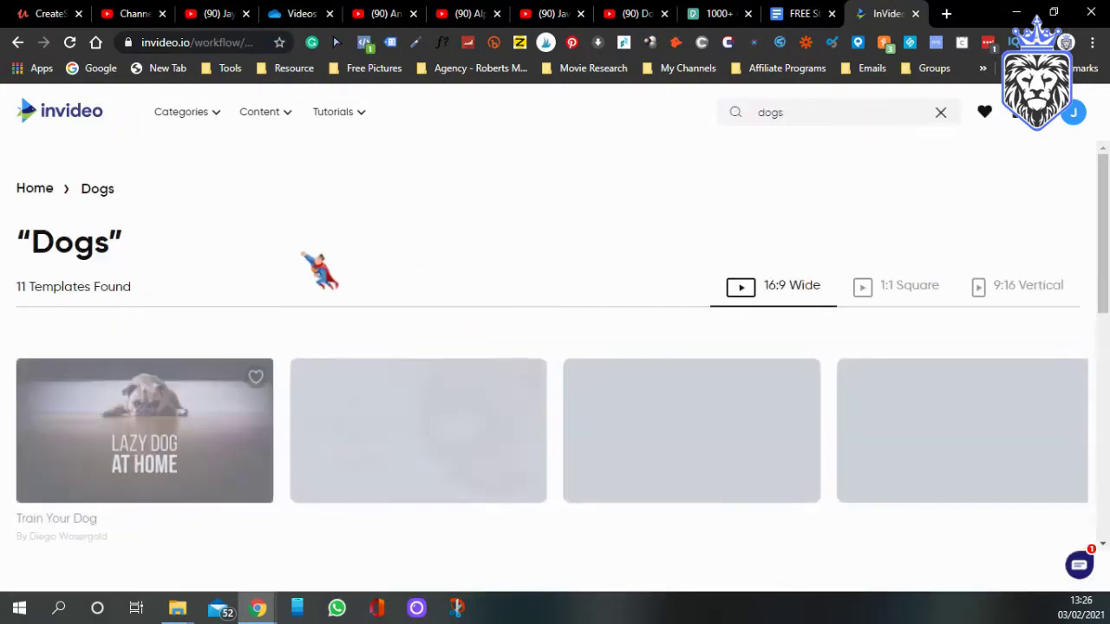
Step: Scroll through the 11 Dogs template results
mouse_move(843, 408)
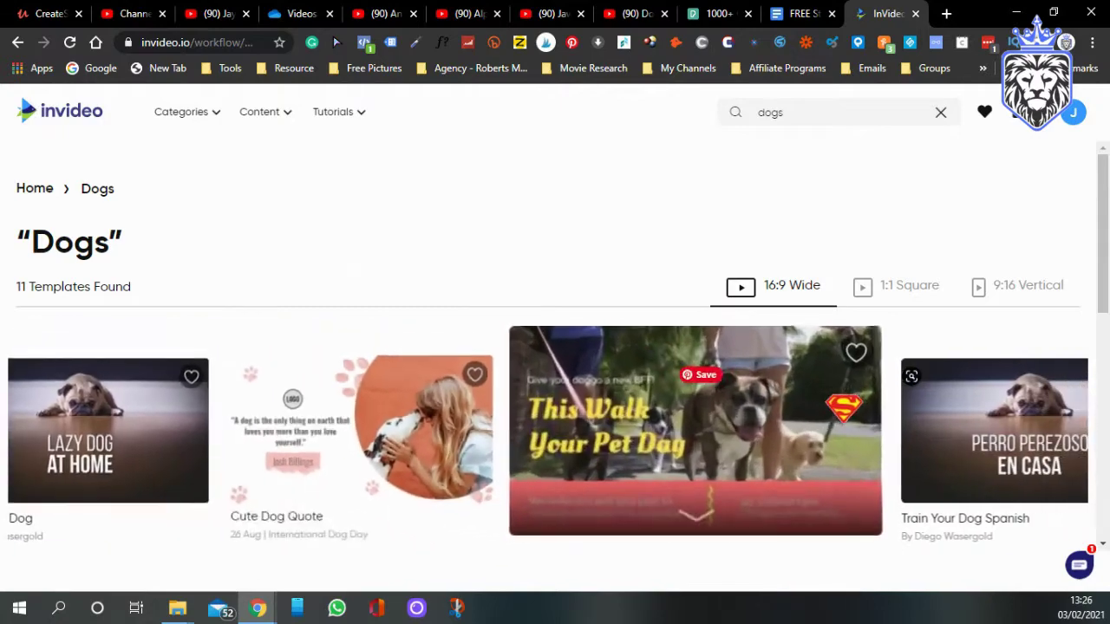
scroll(843, 408, down, 5)
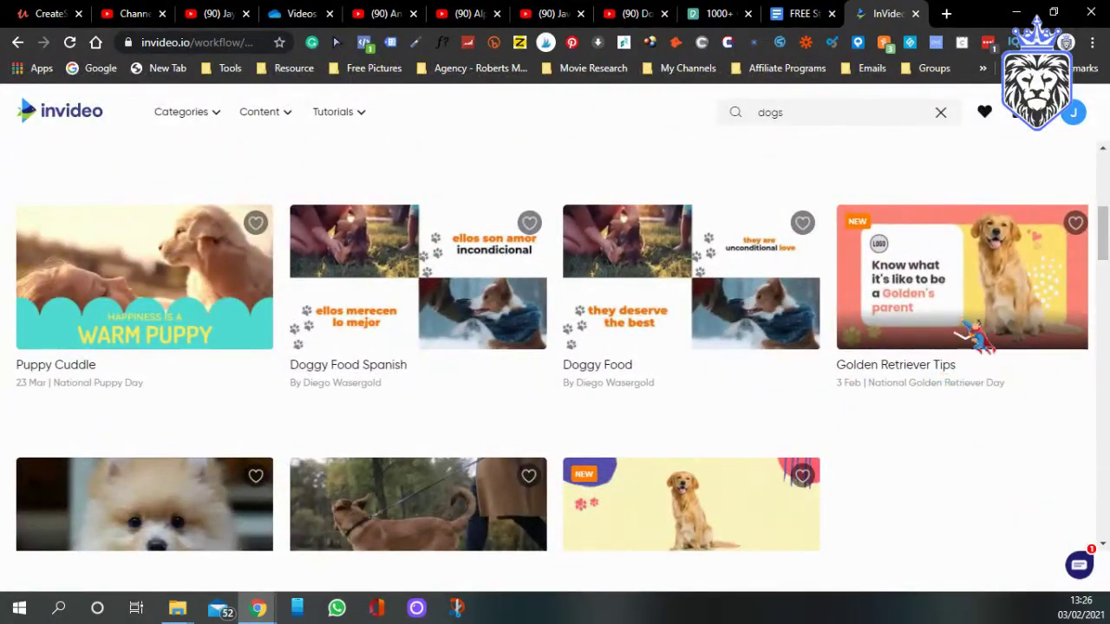
mouse_move(963, 277)
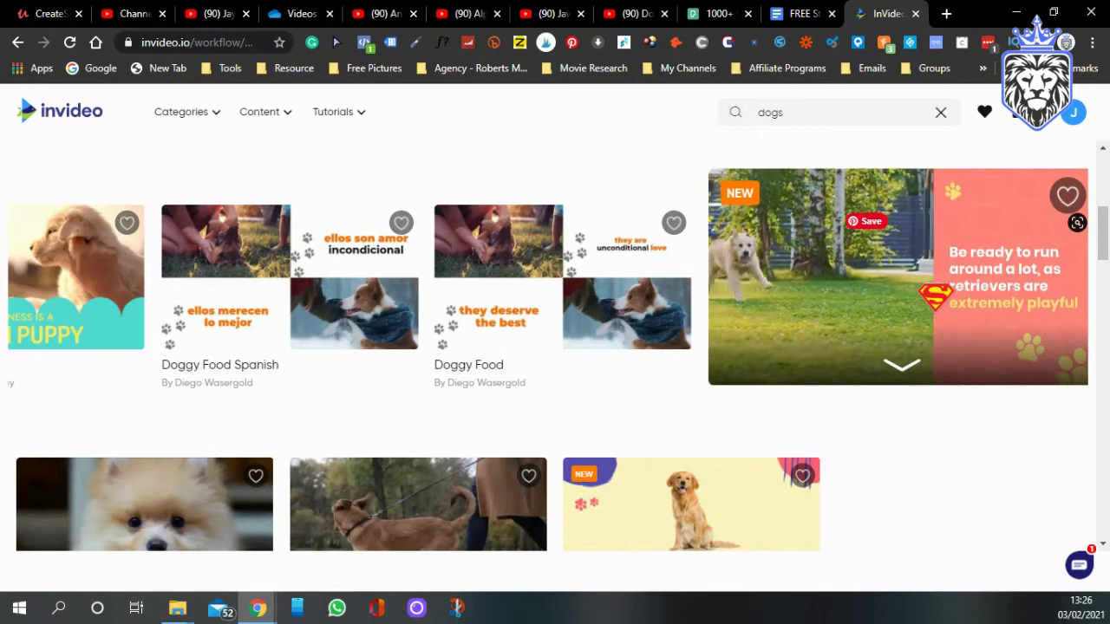
scroll(935, 295, down, 2)
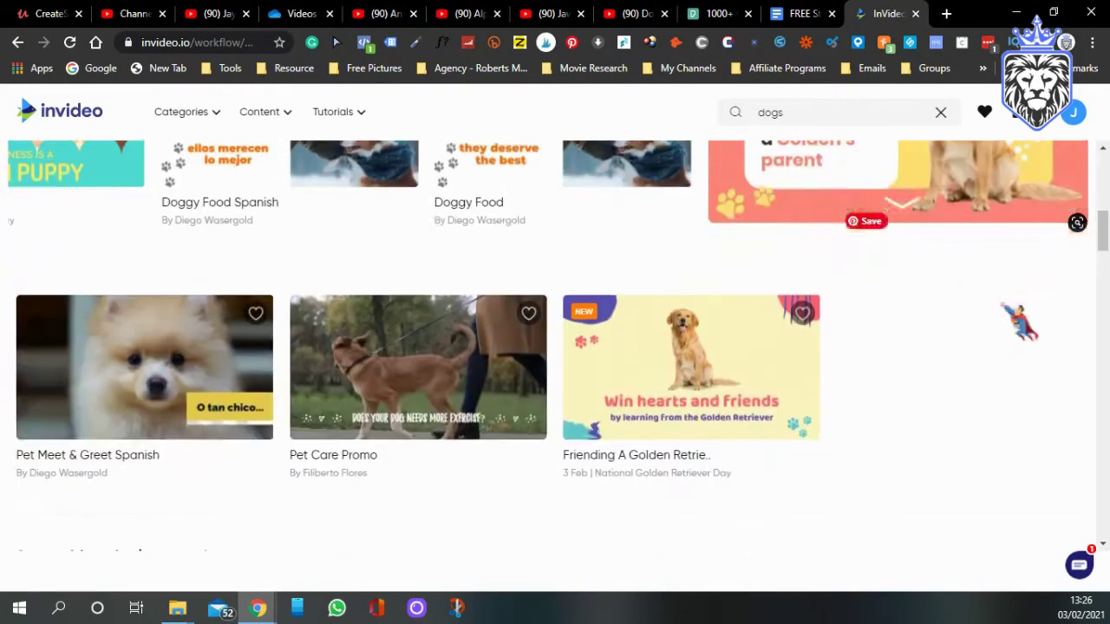
scroll(555, 431, down, 6)
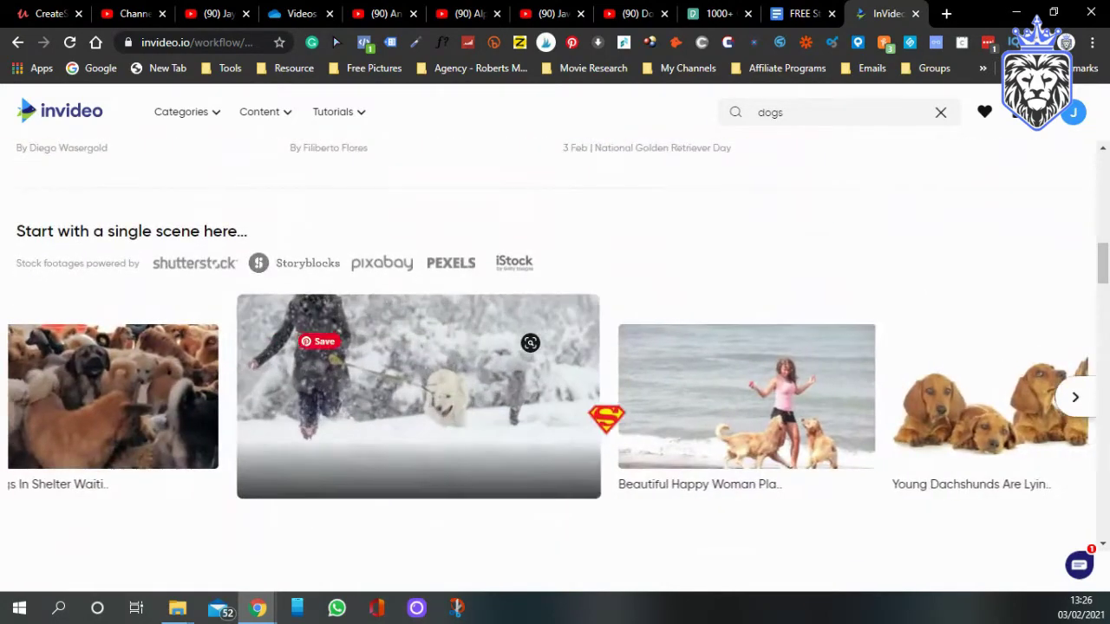
scroll(605, 416, up, 6)
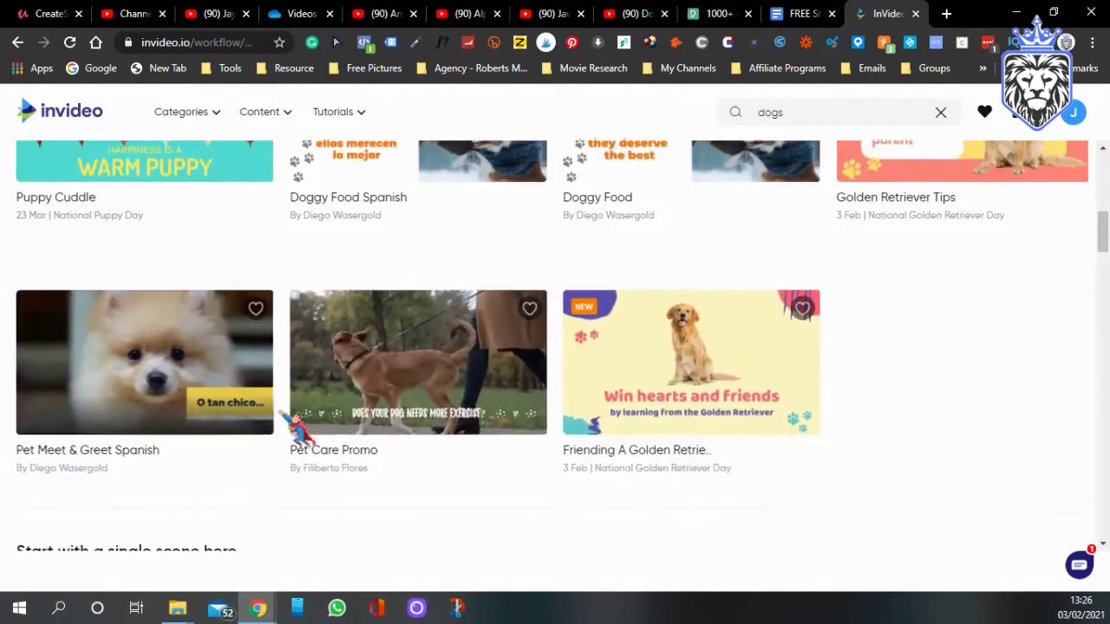
scroll(312, 416, down, 3)
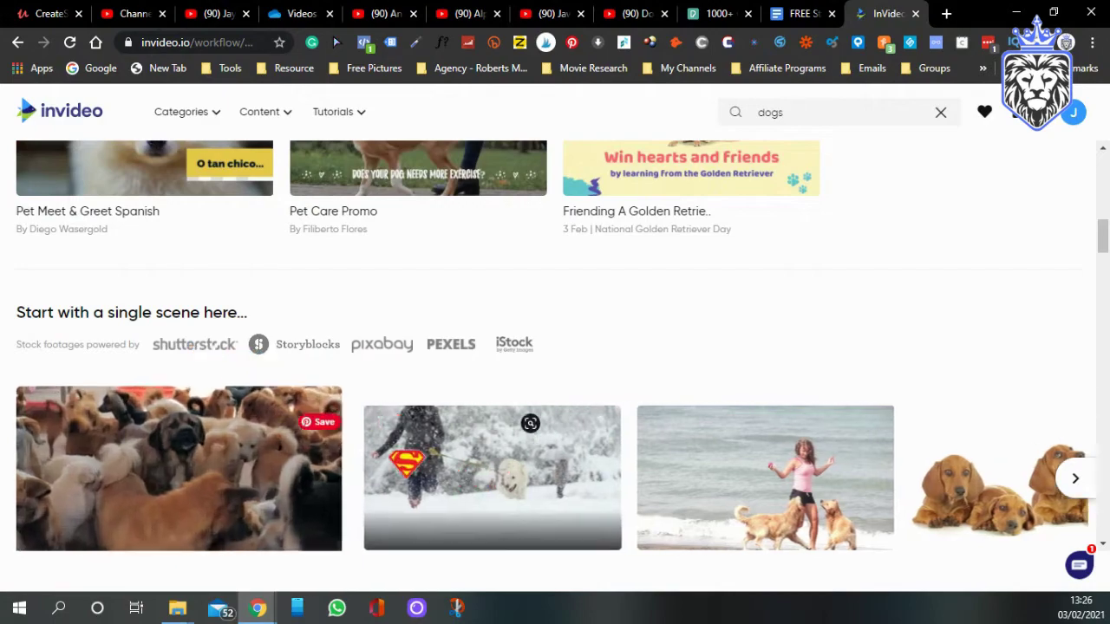
scroll(382, 408, up, 10)
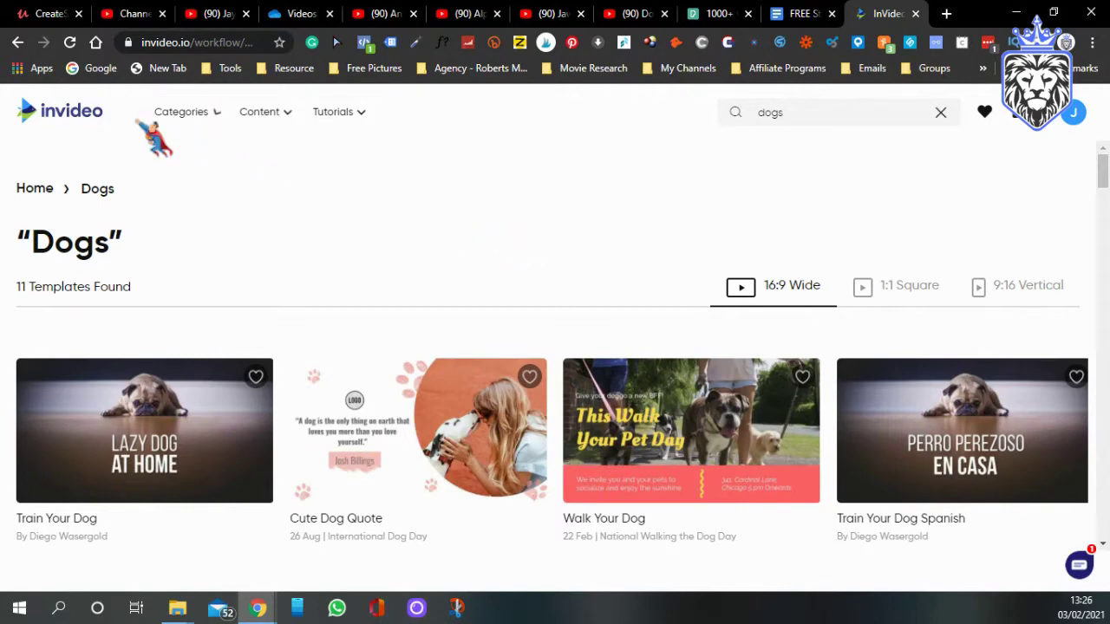
Step: Return to the InVideo home page, look at Text to Video themes, then choose Blank Canvas
click(59, 121)
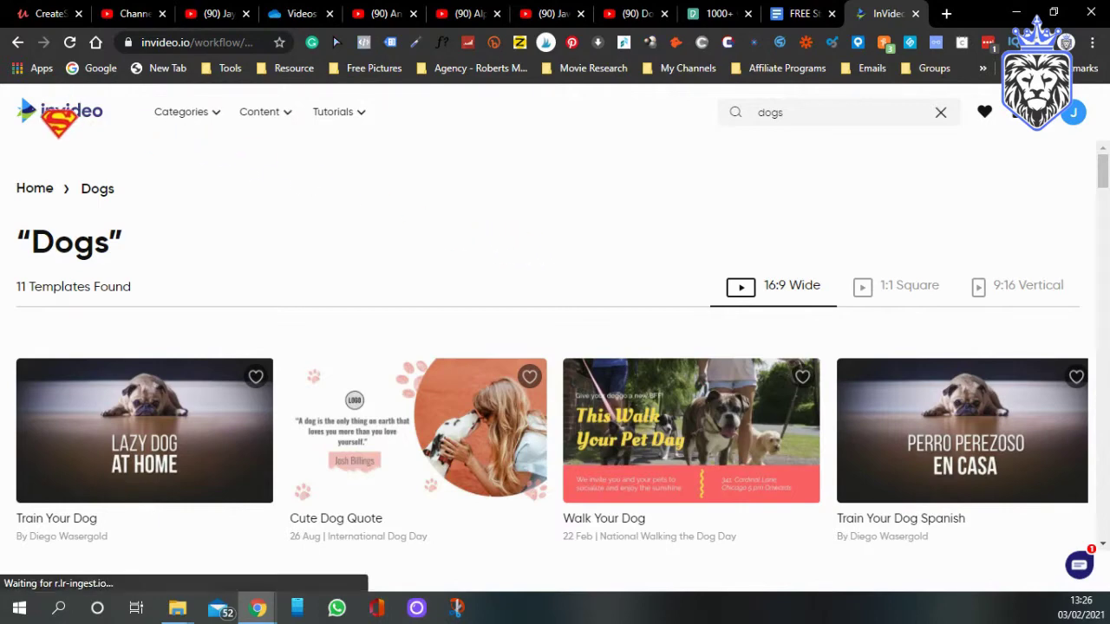
scroll(416, 420, down, 2)
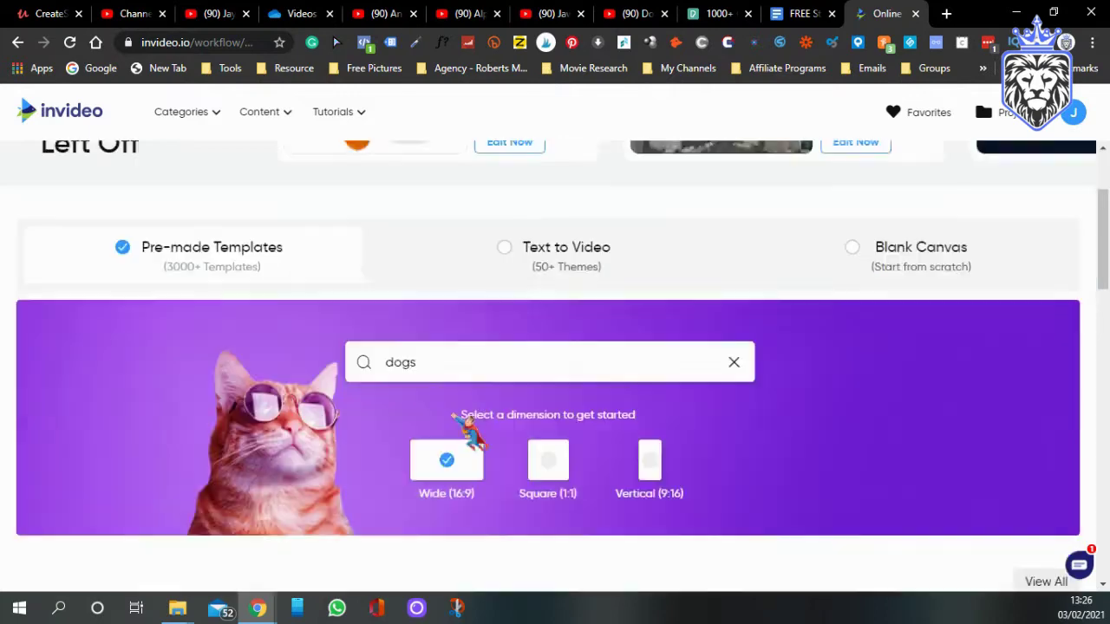
scroll(572, 251, down, 1)
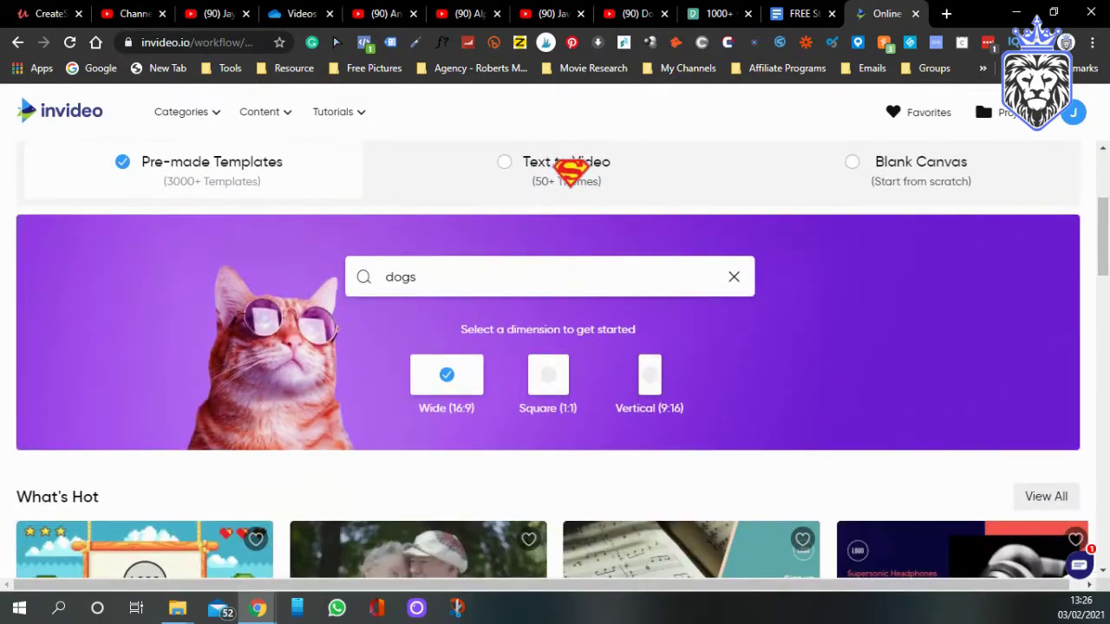
click(505, 163)
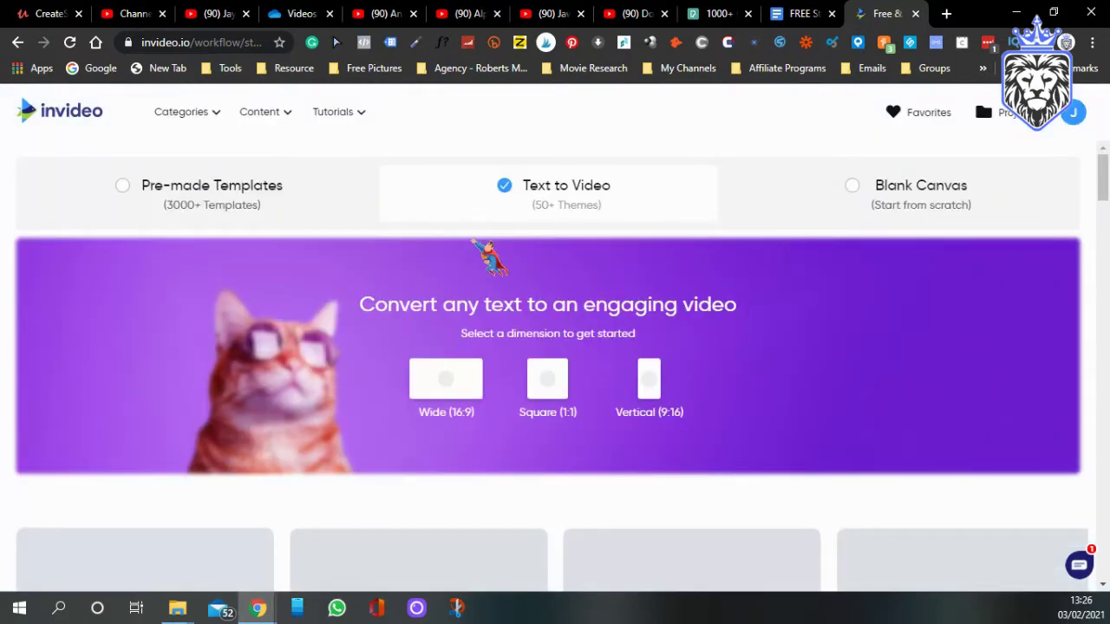
scroll(485, 253, down, 5)
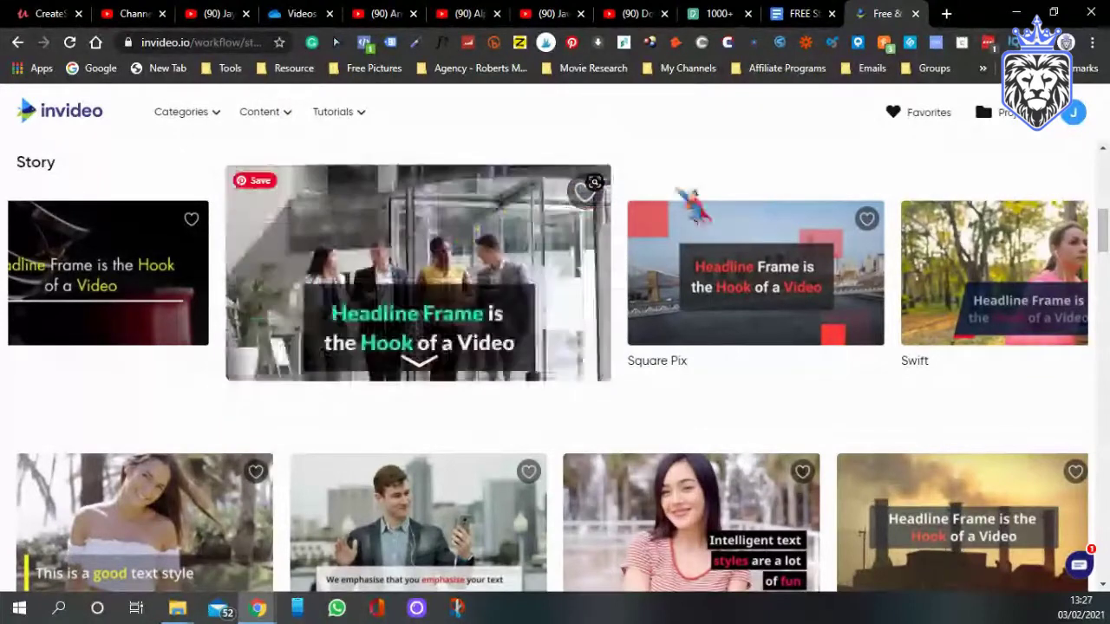
scroll(743, 199, up, 3)
scroll(733, 255, down, 10)
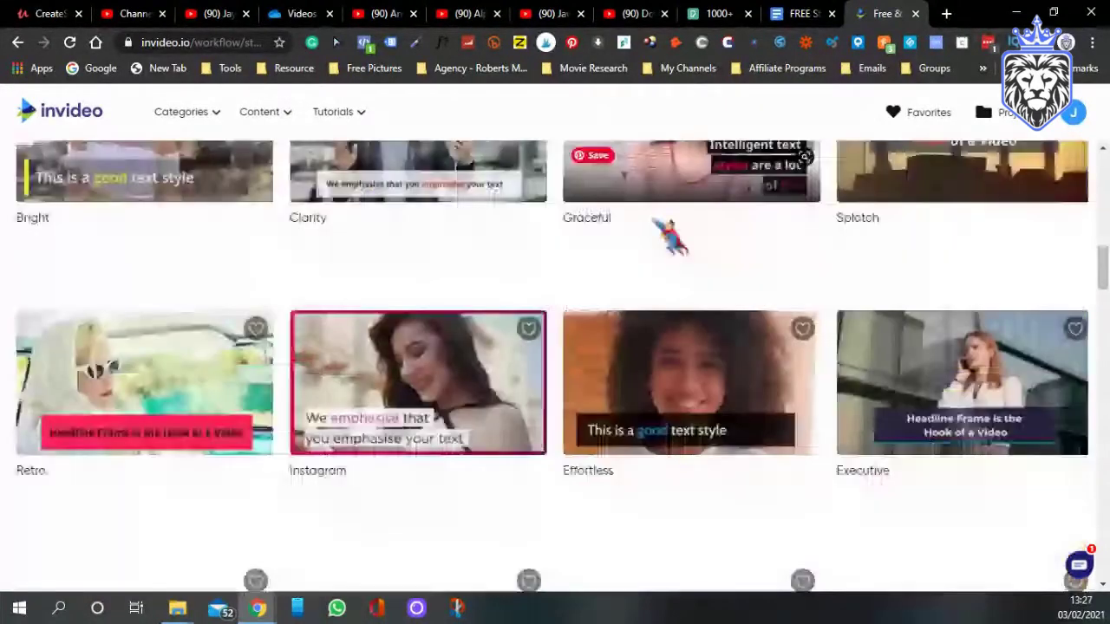
scroll(731, 354, down, 3)
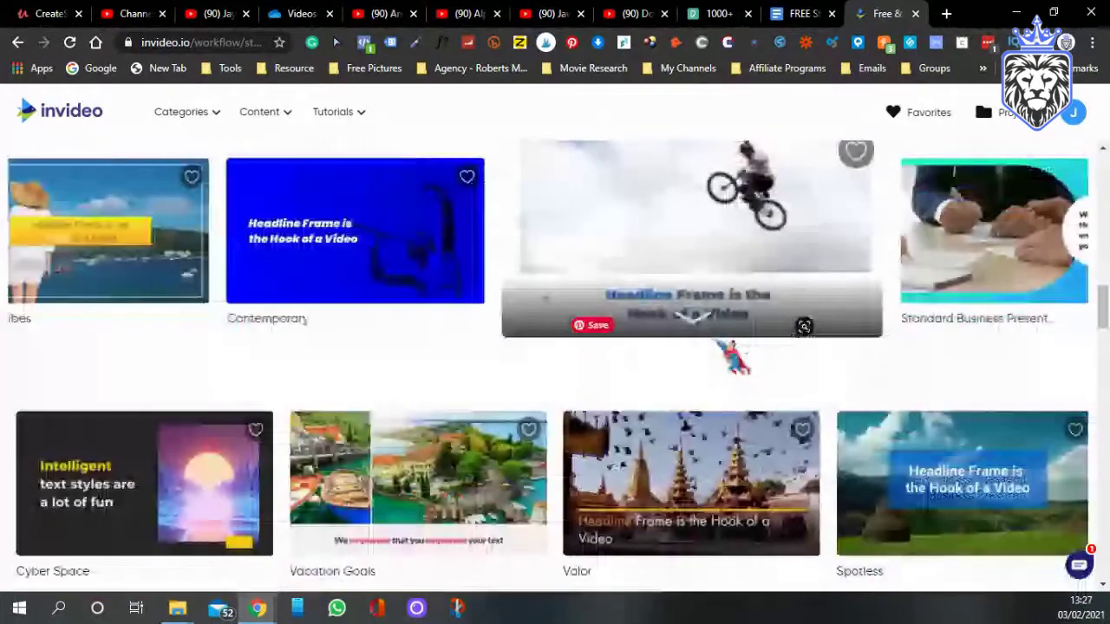
scroll(804, 345, up, 10)
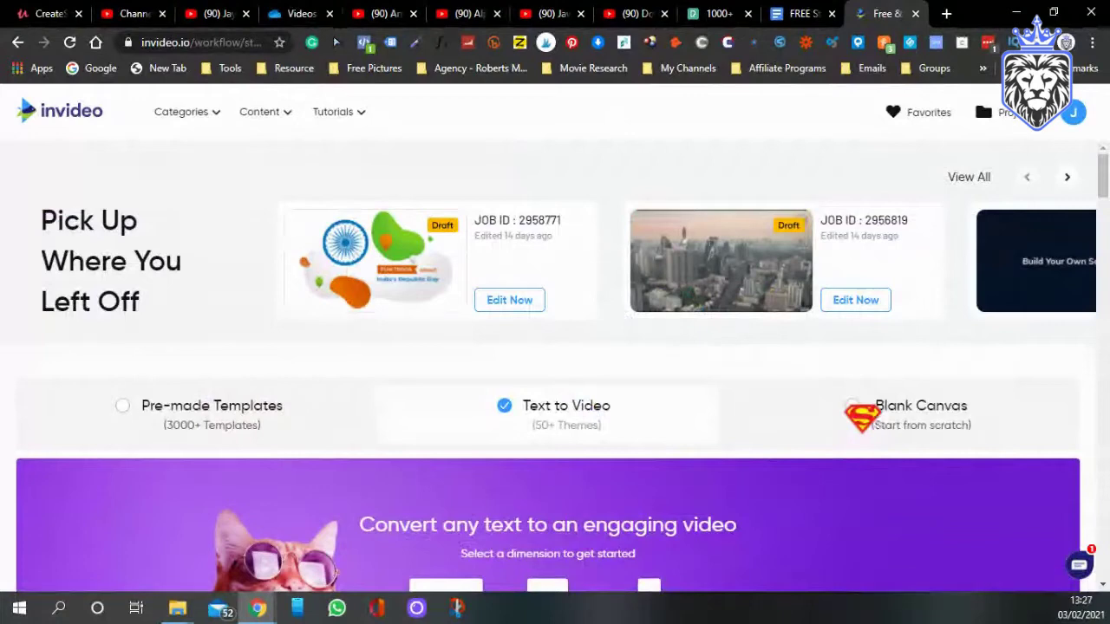
click(854, 408)
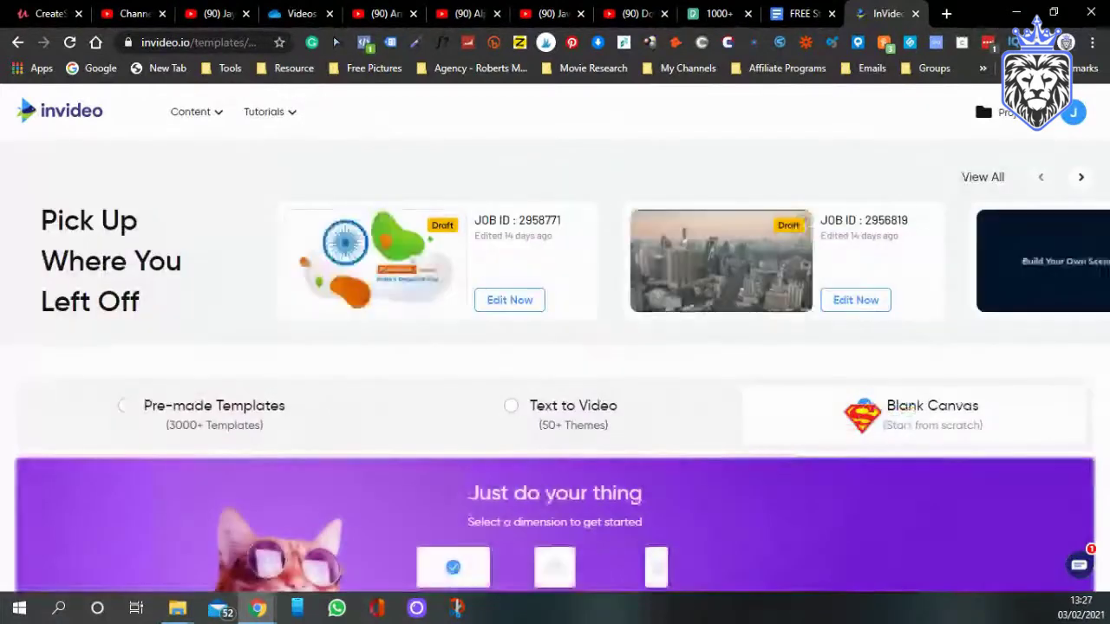
Step: Make the blank-canvas video in Wide 16:9 and let the slow editor finish loading
scroll(707, 418, down, 4)
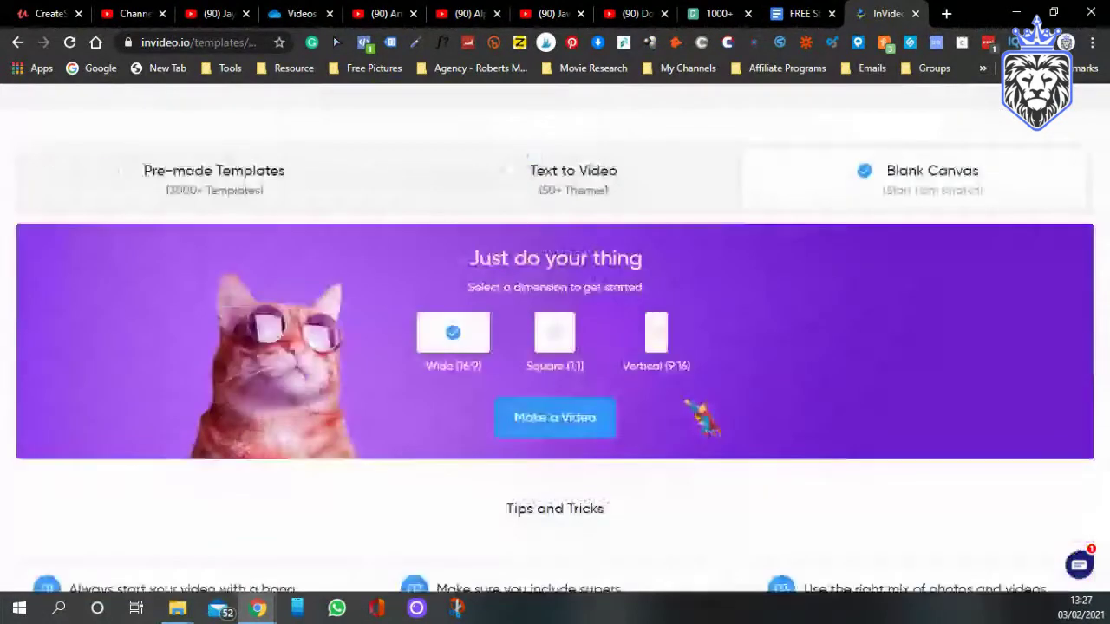
click(562, 308)
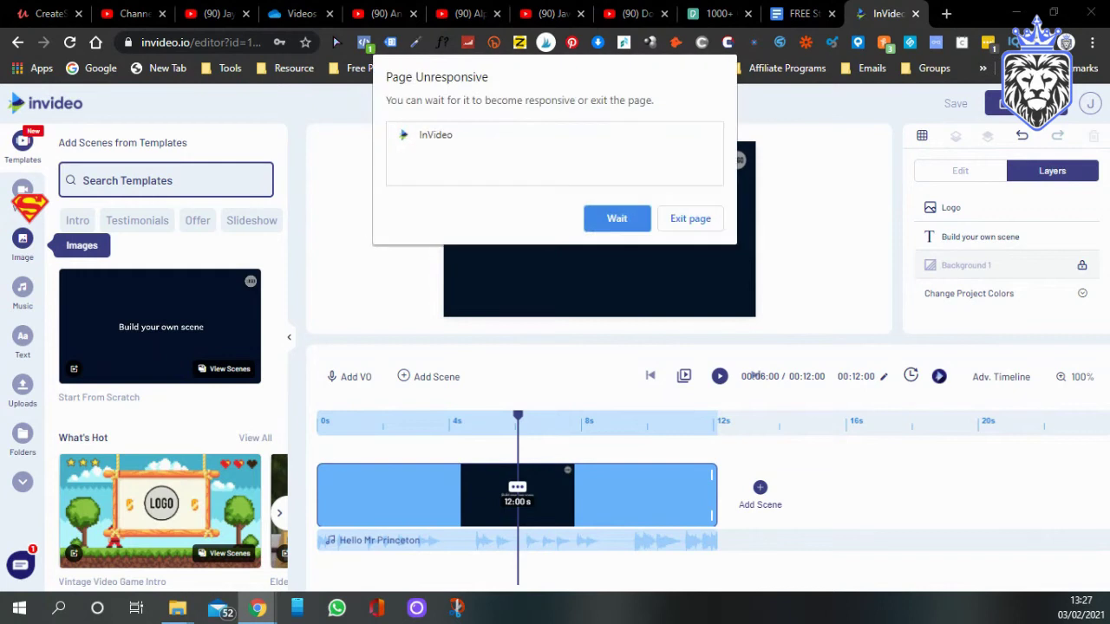
click(618, 221)
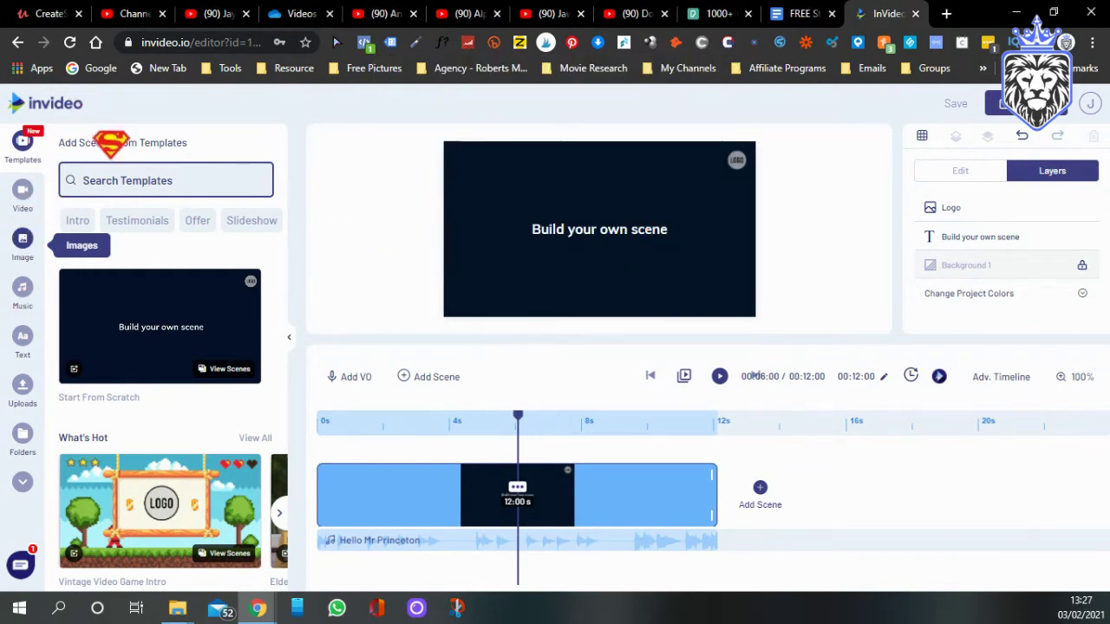
Step: Close five leftover YouTube and stock-site tabs and search InVideo stock videos for 'dogs'
click(497, 14)
click(496, 14)
click(497, 14)
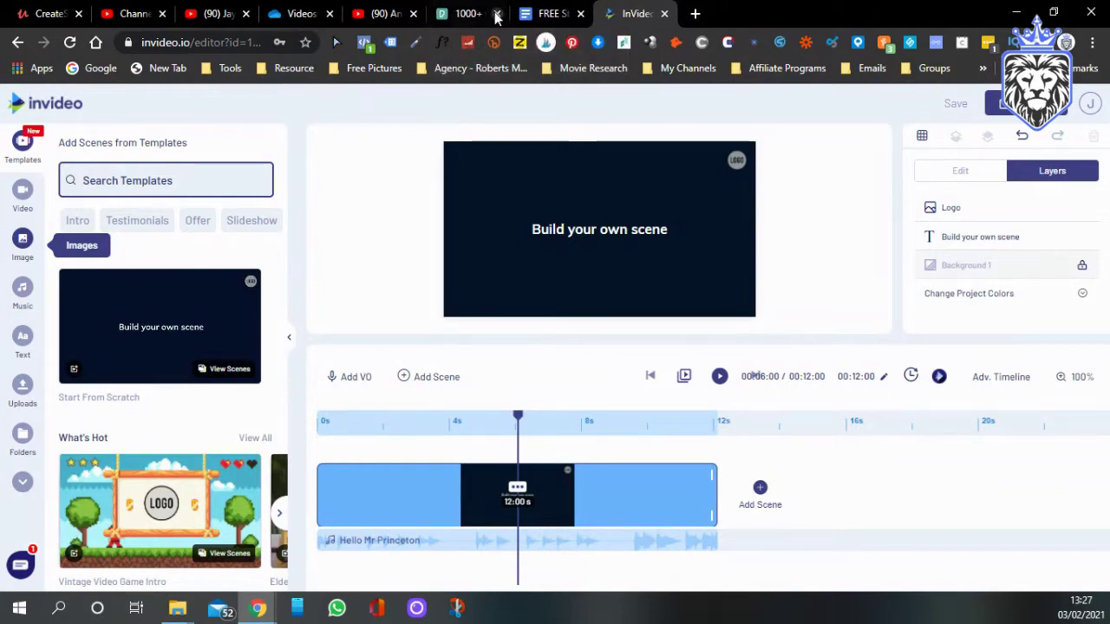
click(497, 14)
click(497, 14)
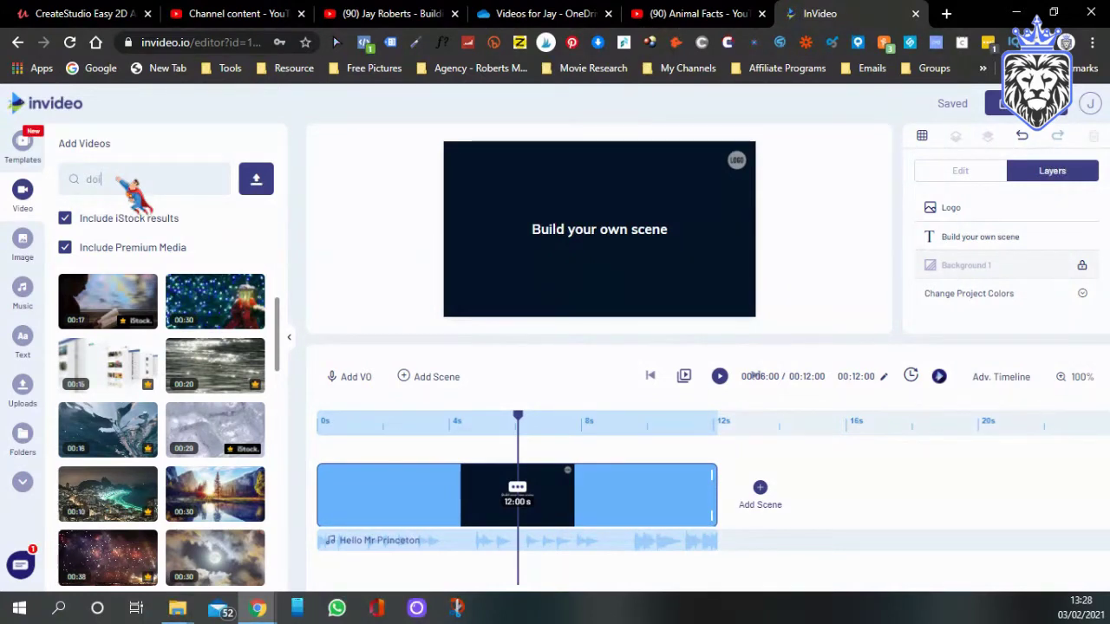
key(Return)
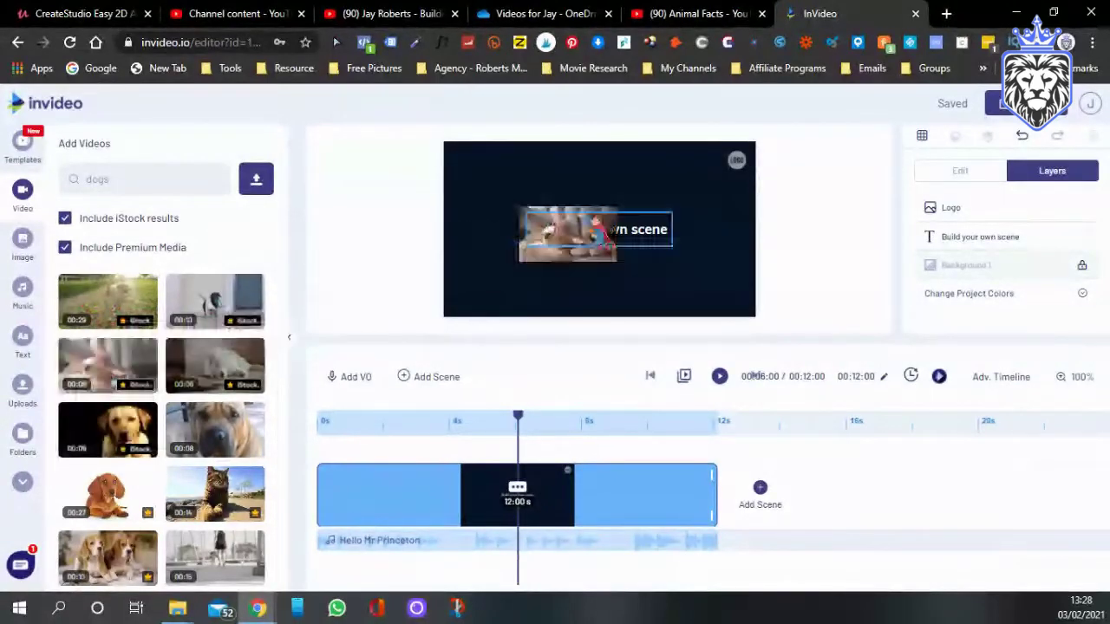
Step: Add a dog clip untrimmed to the scene and delete the 'Build your own scene' text
click(100, 369)
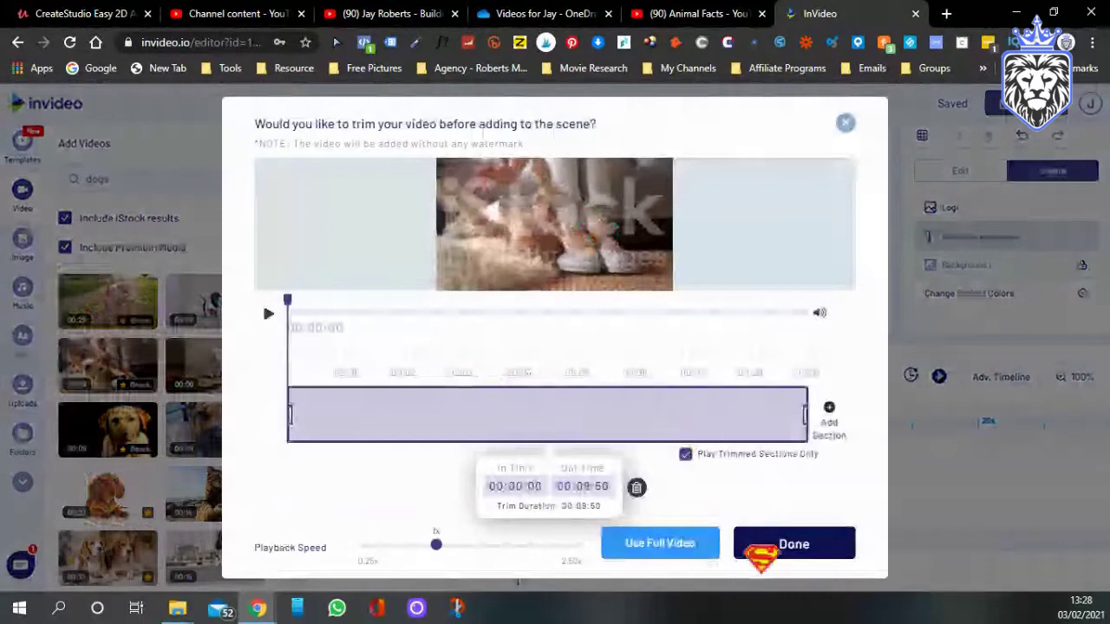
click(789, 544)
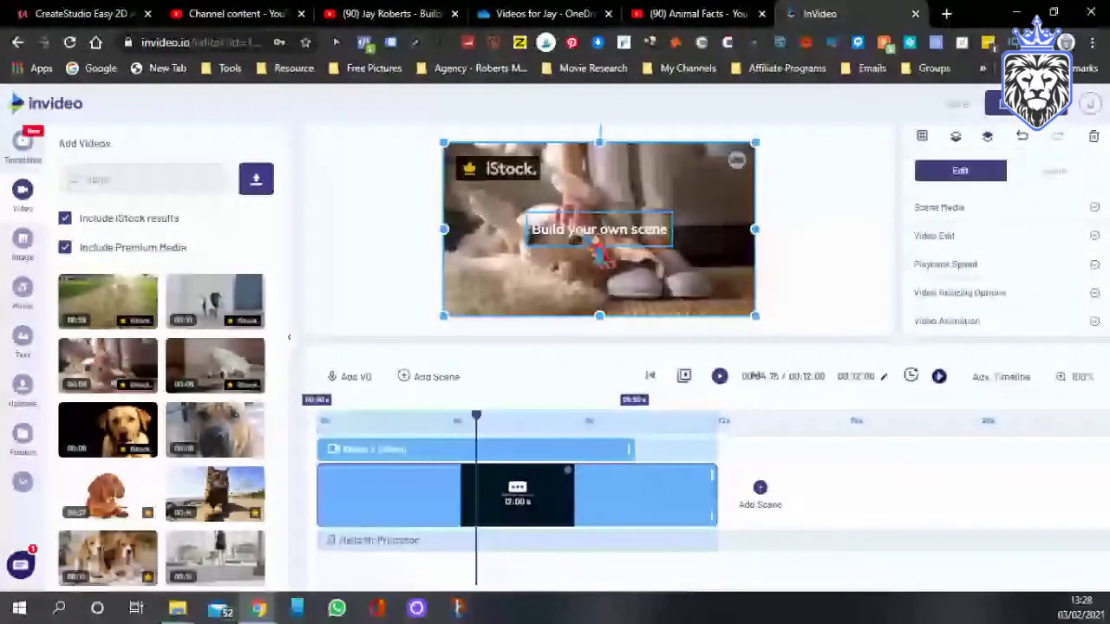
click(577, 234)
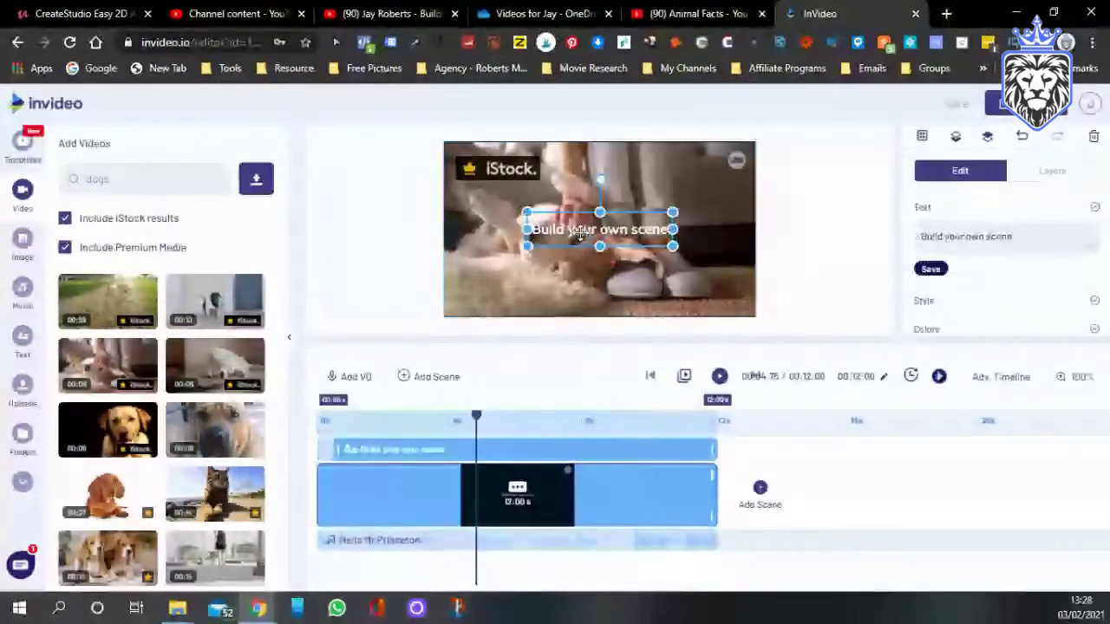
click(1095, 139)
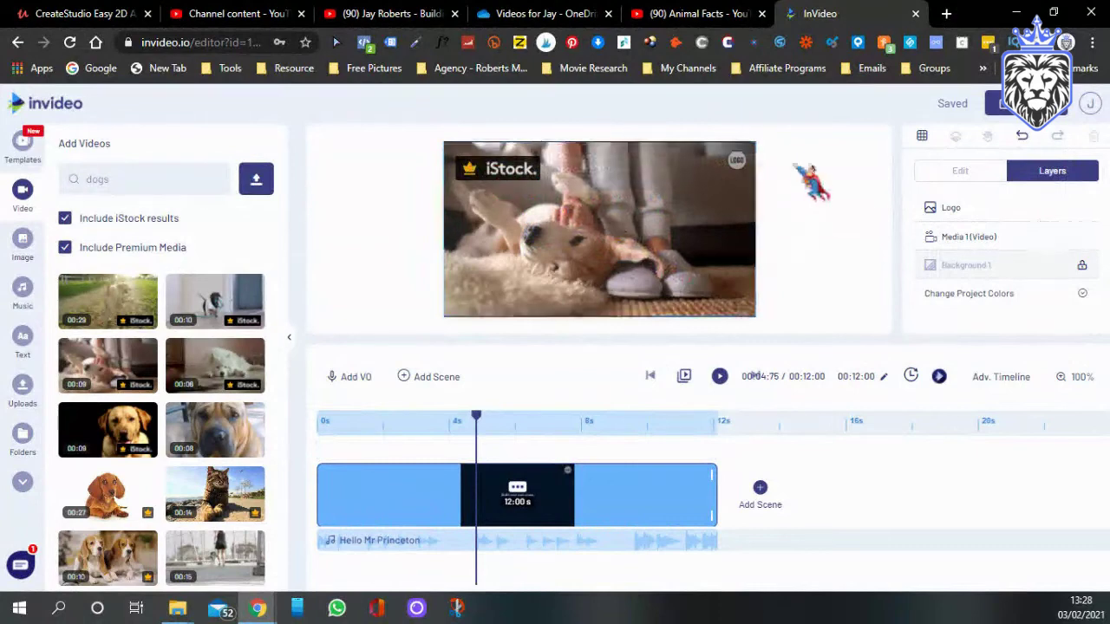
click(736, 162)
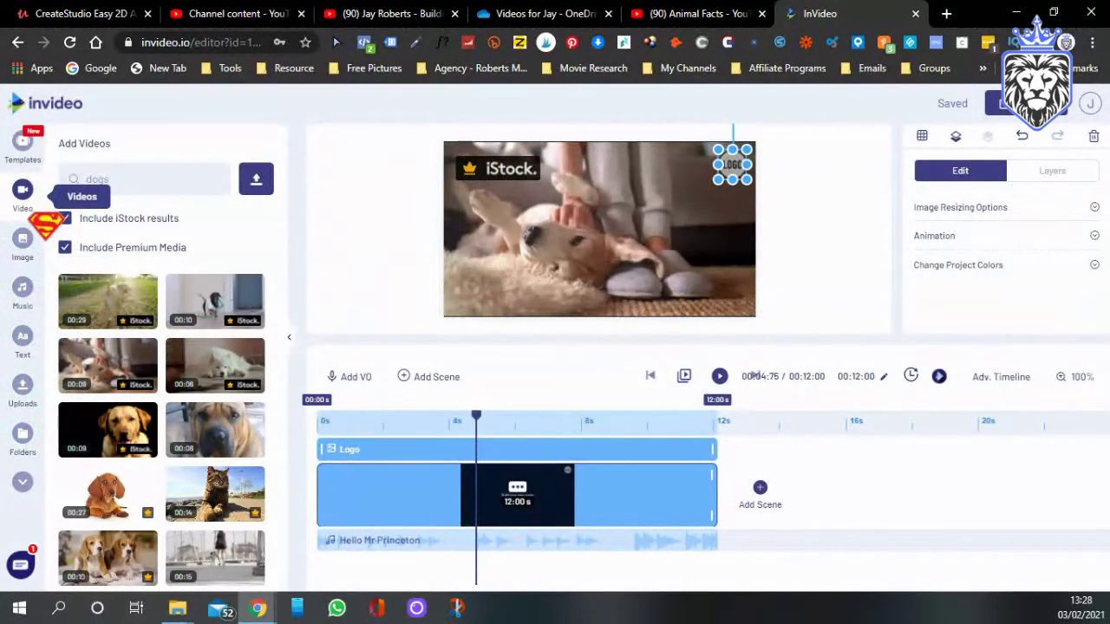
click(24, 491)
Step: Drop the 00:08 dog clip onto the scene, view voice-over options, then return home
scroll(35, 407, down, 1)
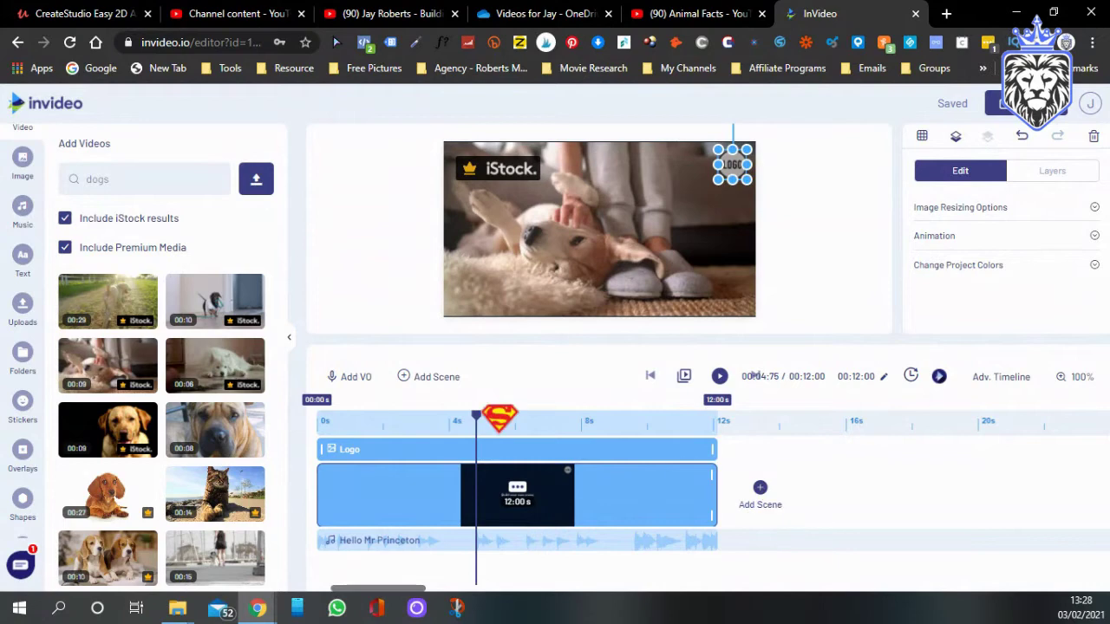
drag(198, 444, 591, 254)
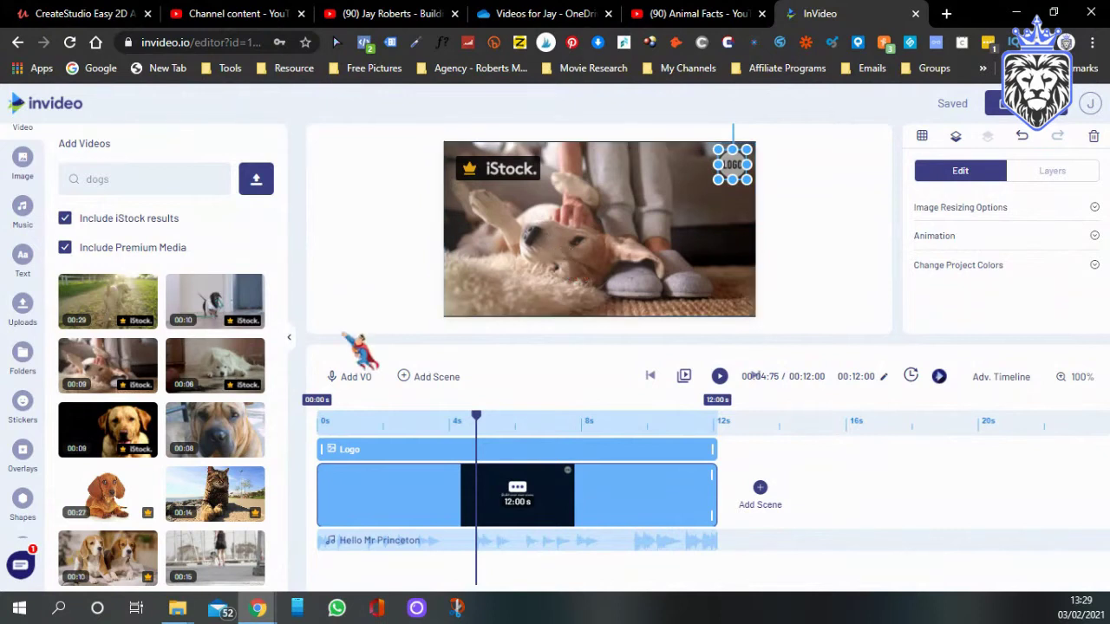
click(350, 379)
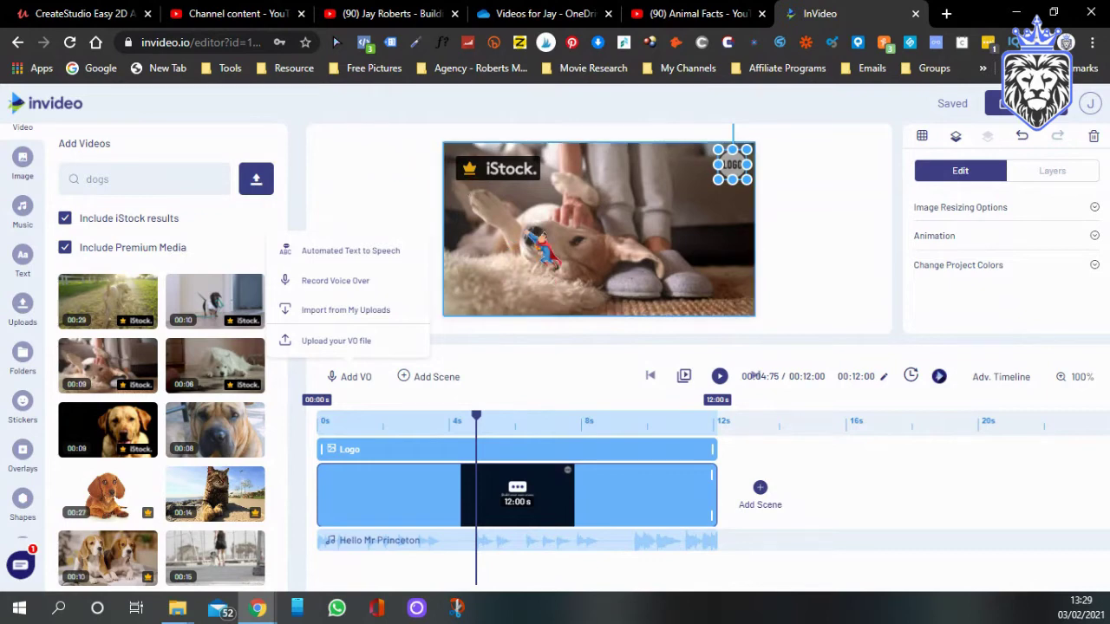
click(44, 108)
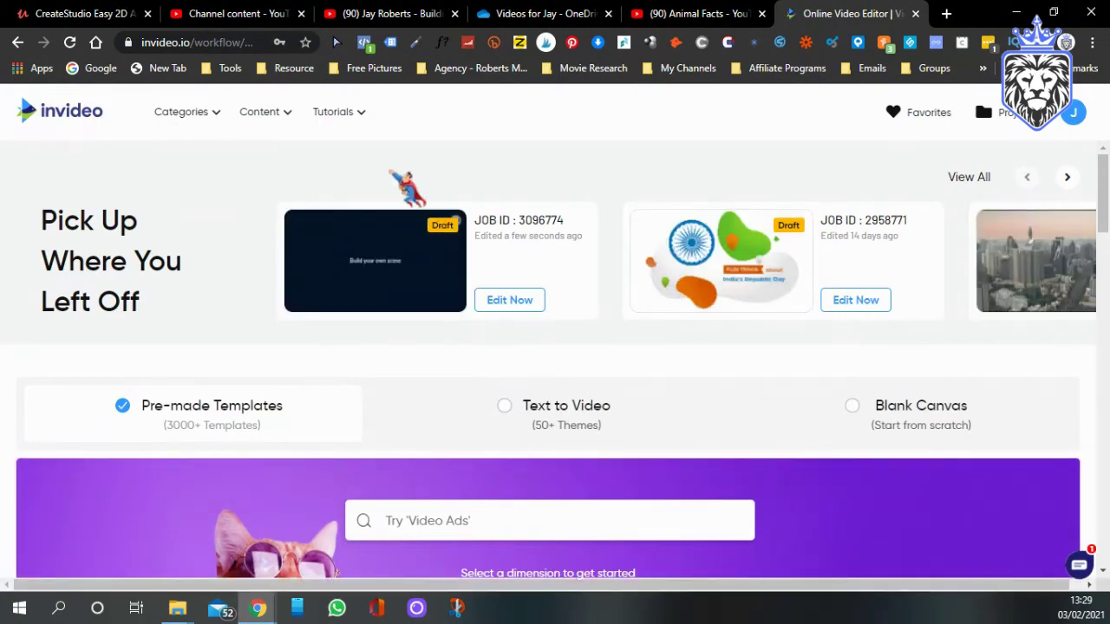
scroll(408, 187, down, 5)
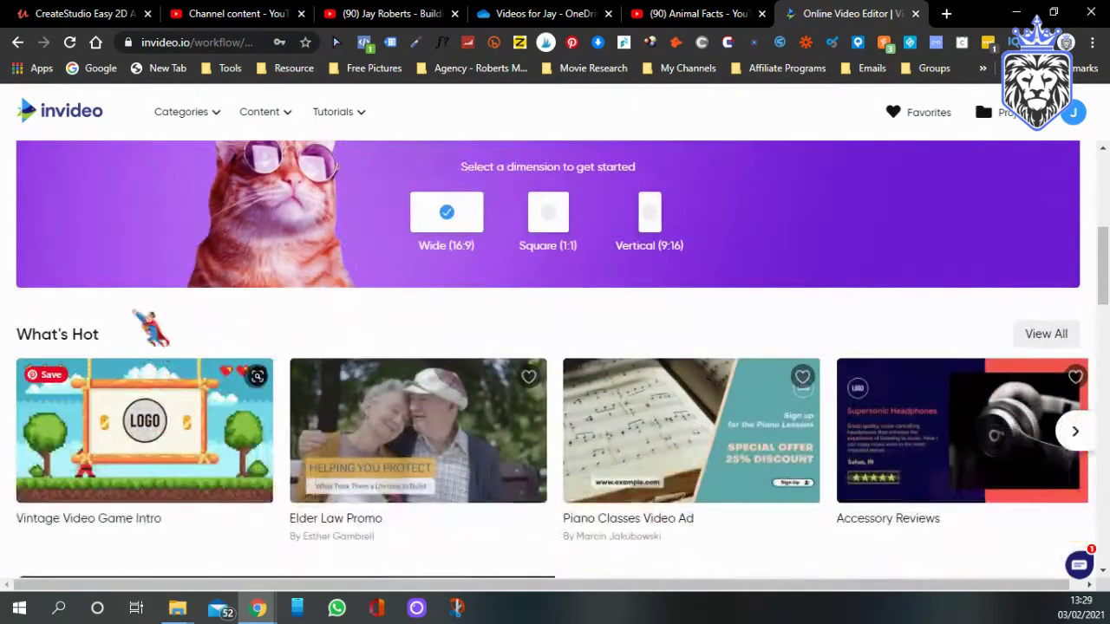
scroll(151, 327, down, 1)
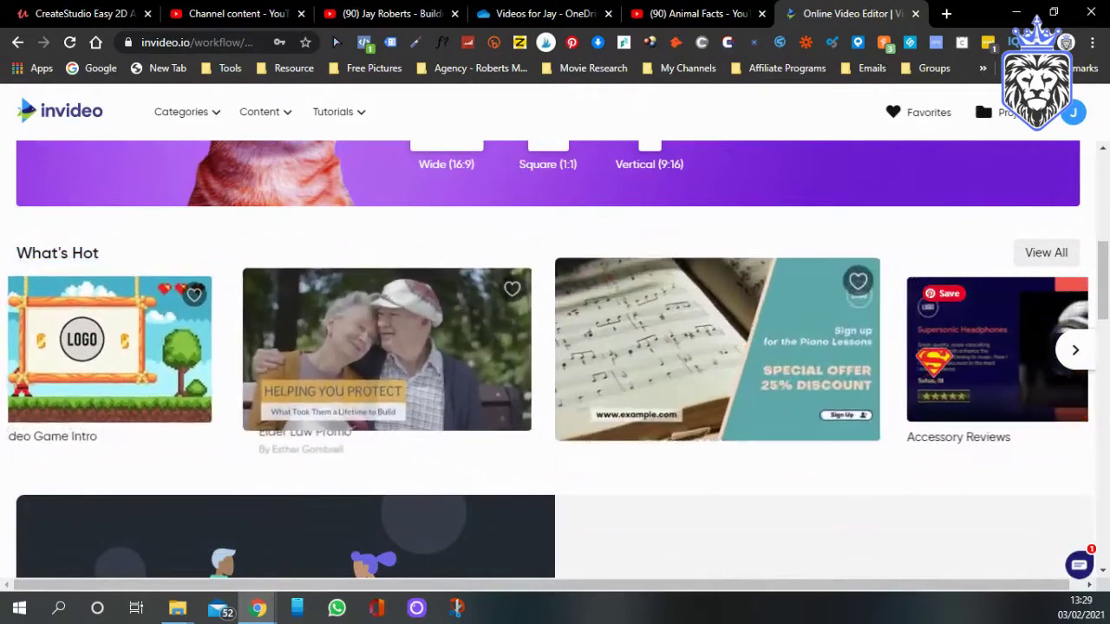
scroll(555, 360, down, 6)
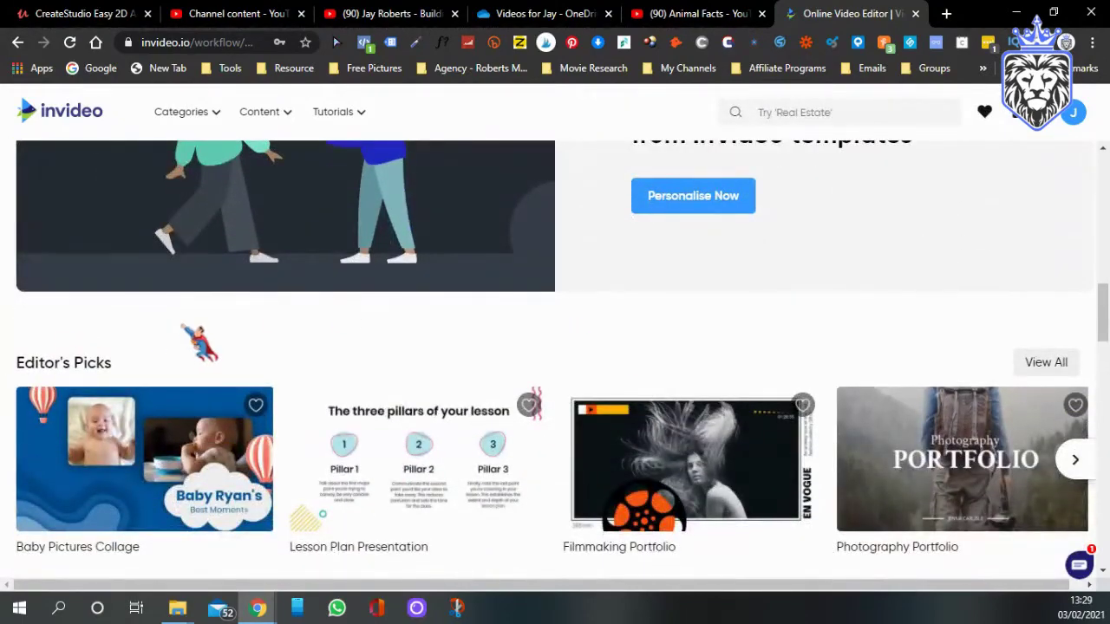
scroll(199, 343, down, 4)
scroll(310, 324, down, 2)
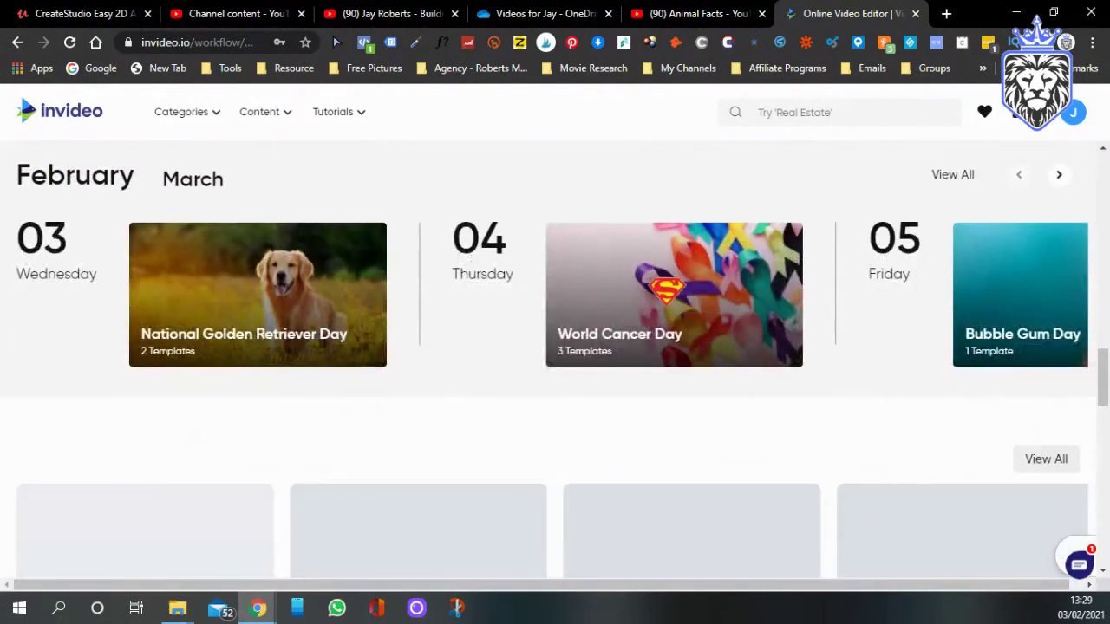
scroll(384, 409, down, 4)
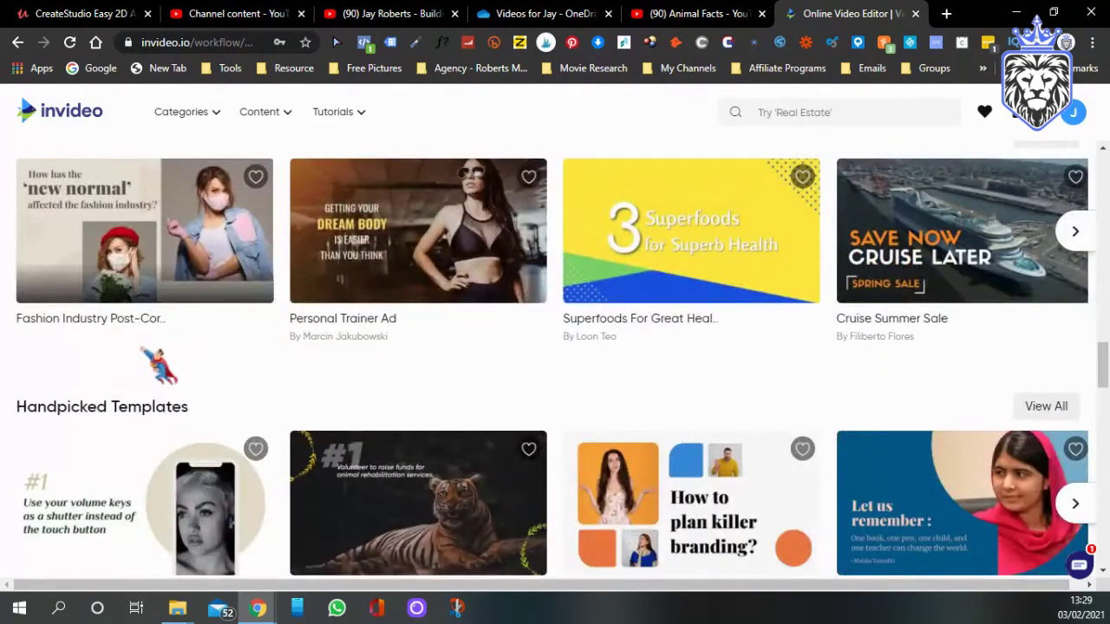
scroll(334, 376, down, 2)
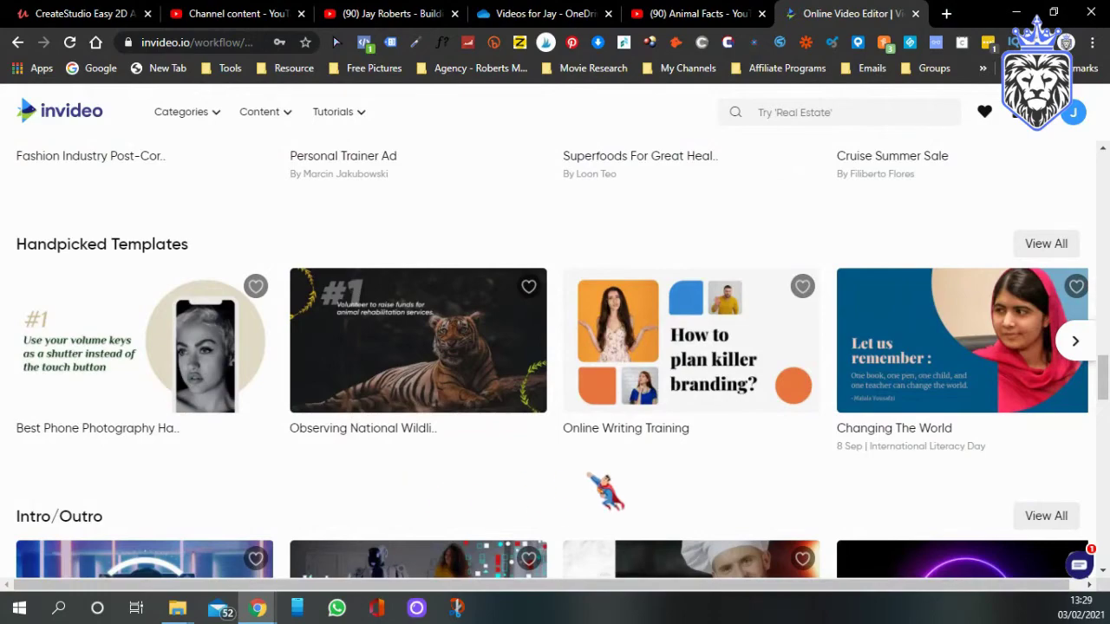
scroll(605, 492, up, 15)
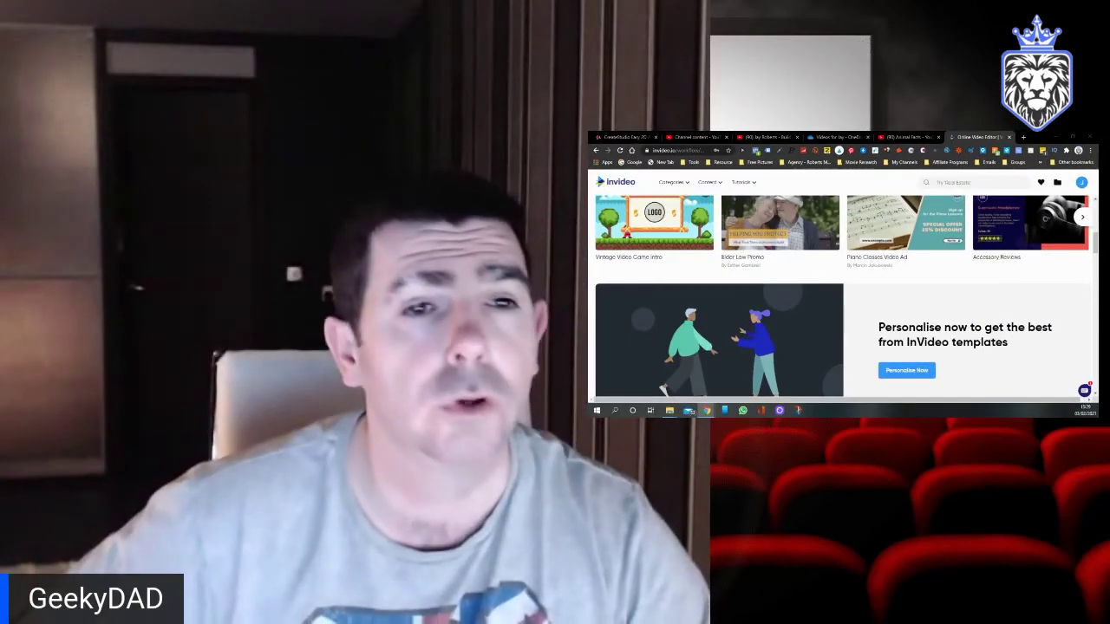
Step: Go through the Animal Facts tab to the Building My Empire channel's Videos page in YouTube
click(907, 137)
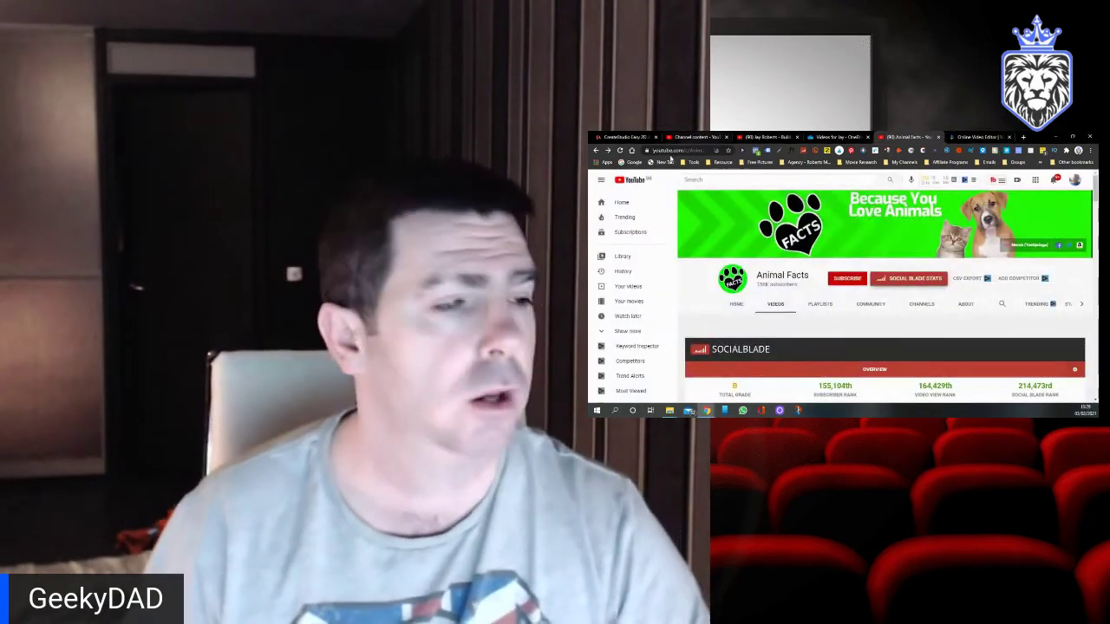
click(777, 139)
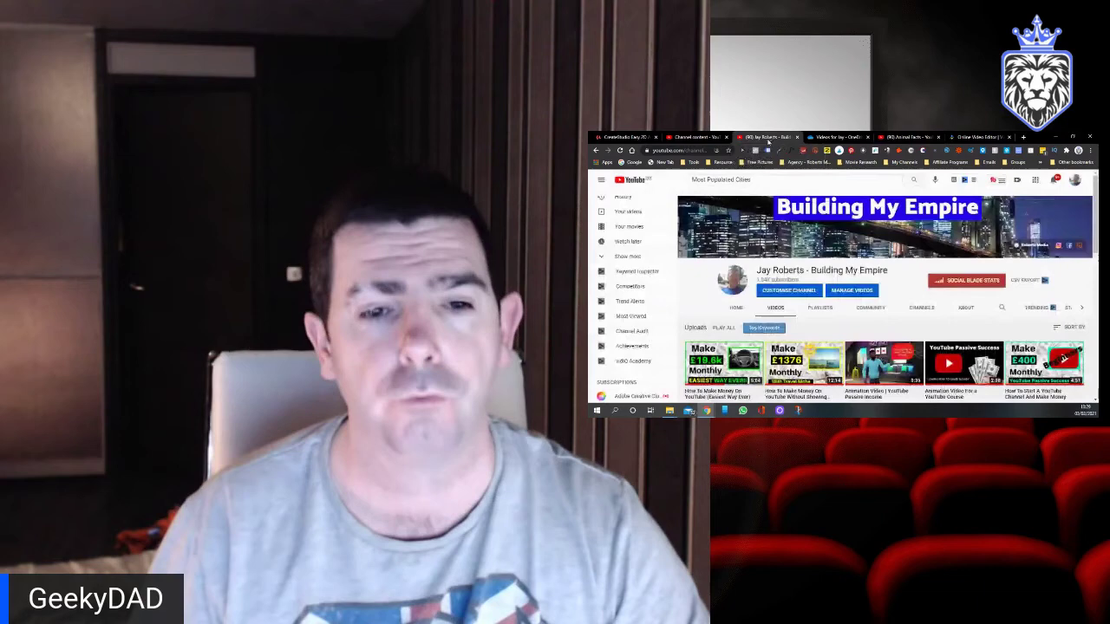